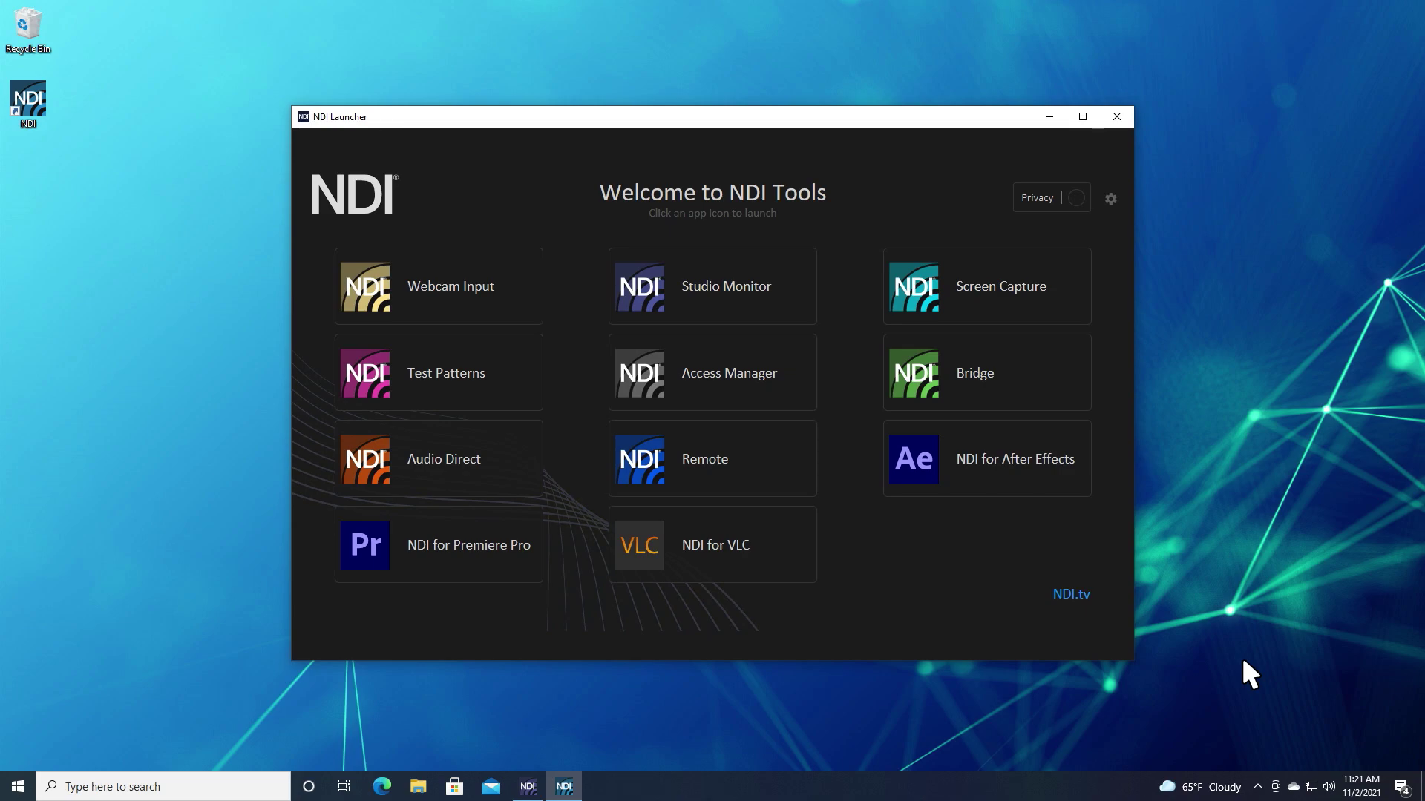
- Launch NDI Bridge, select Host mode and clear the groups to share
click(924, 385)
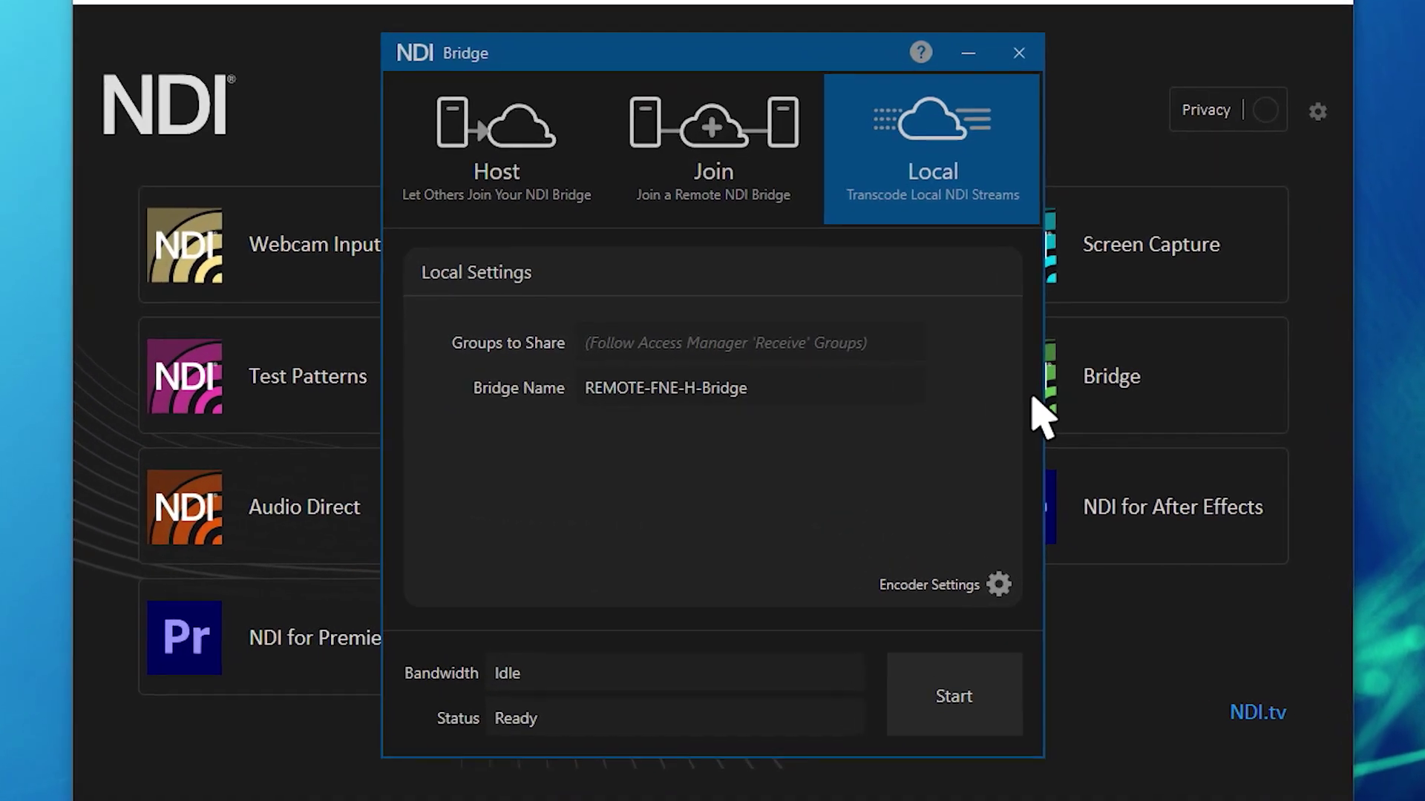
click(512, 97)
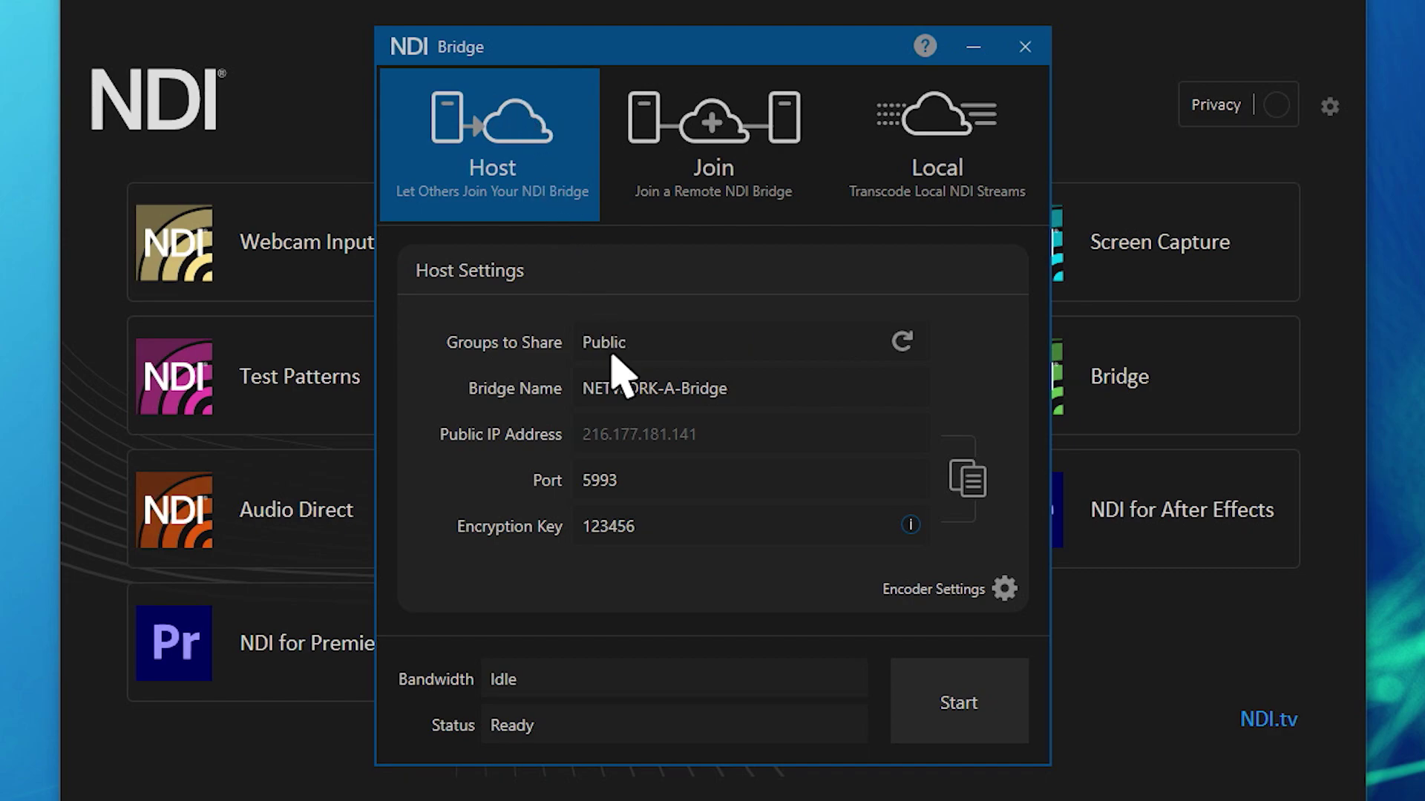
key(BackSpace)
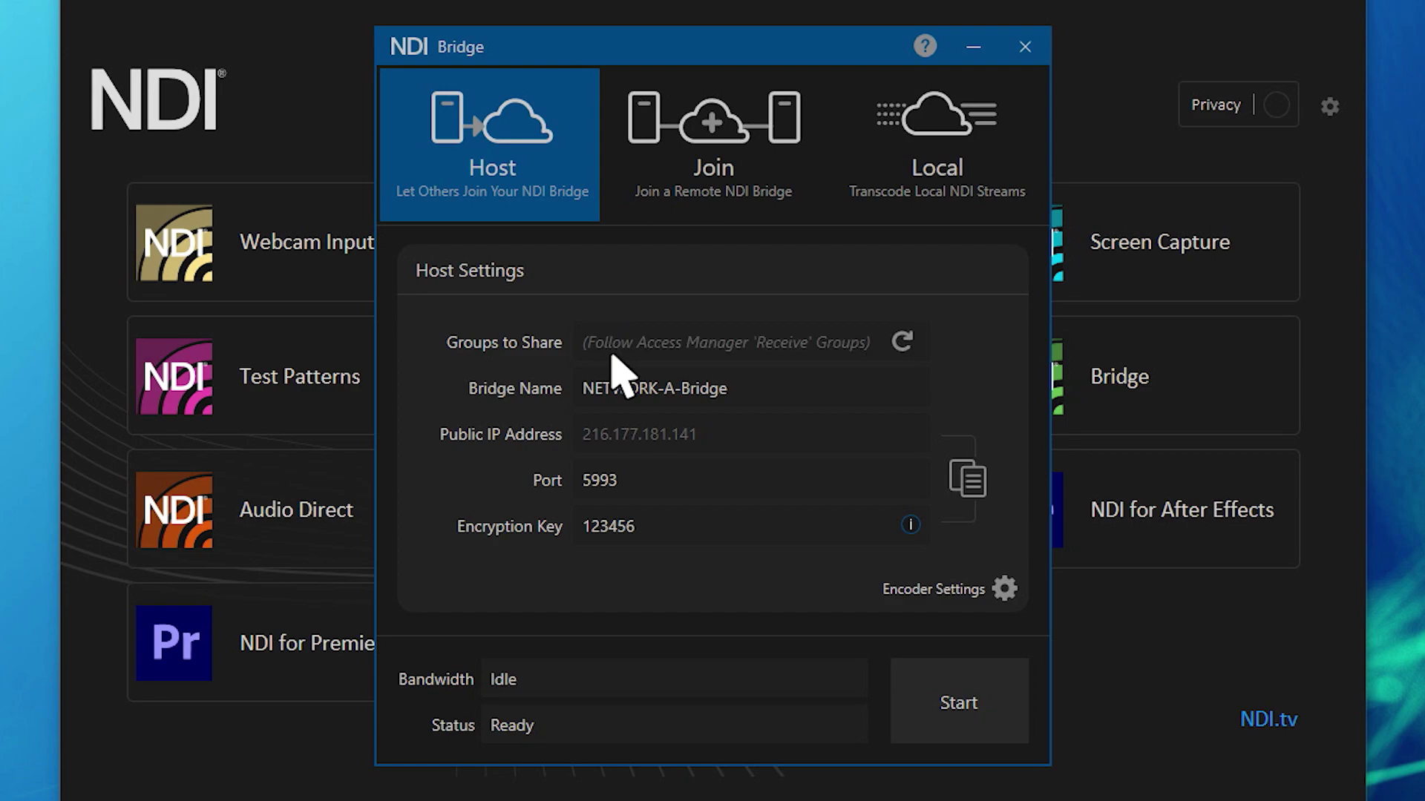
click(613, 354)
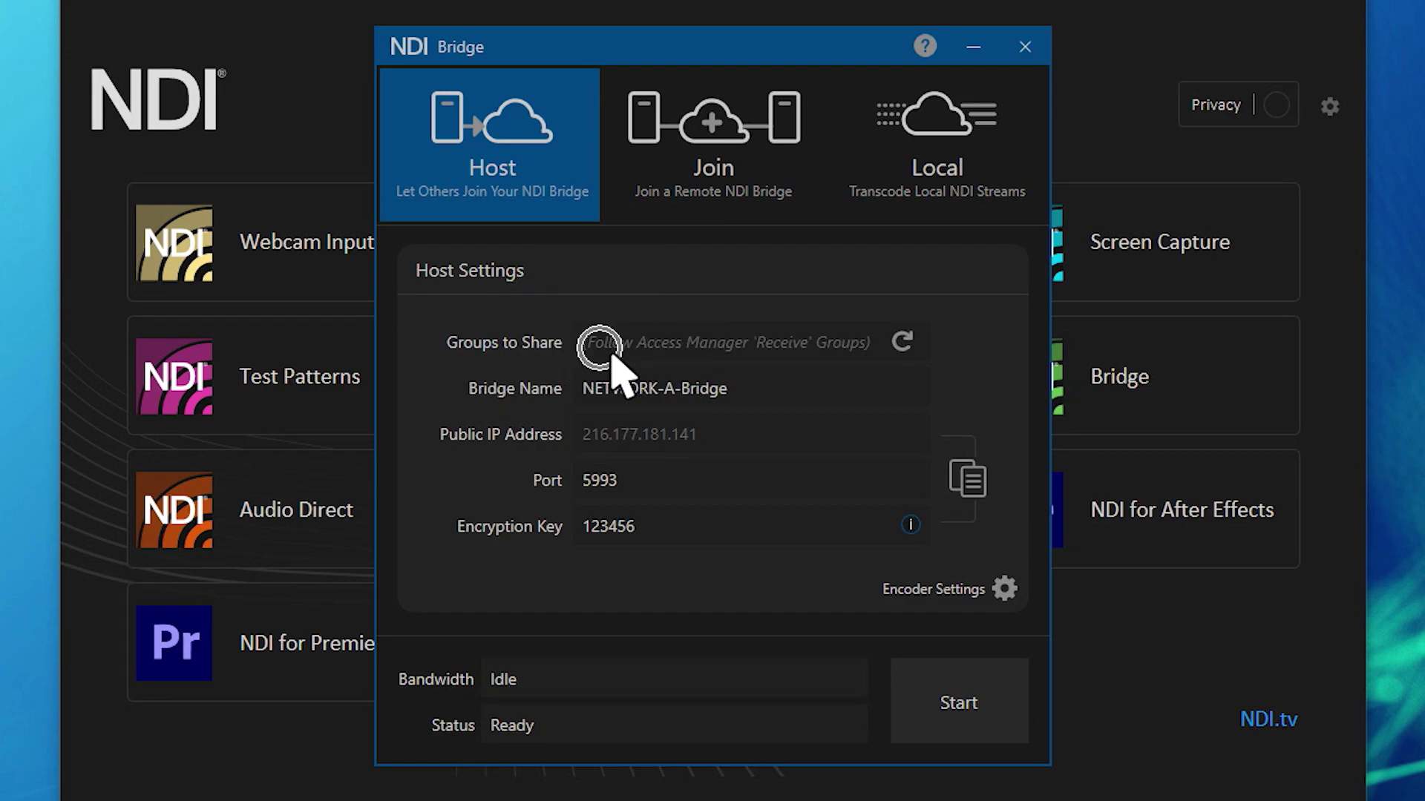
- Replace the host's encryption key with a newly generated one and copy the bridge connection details
click(746, 391)
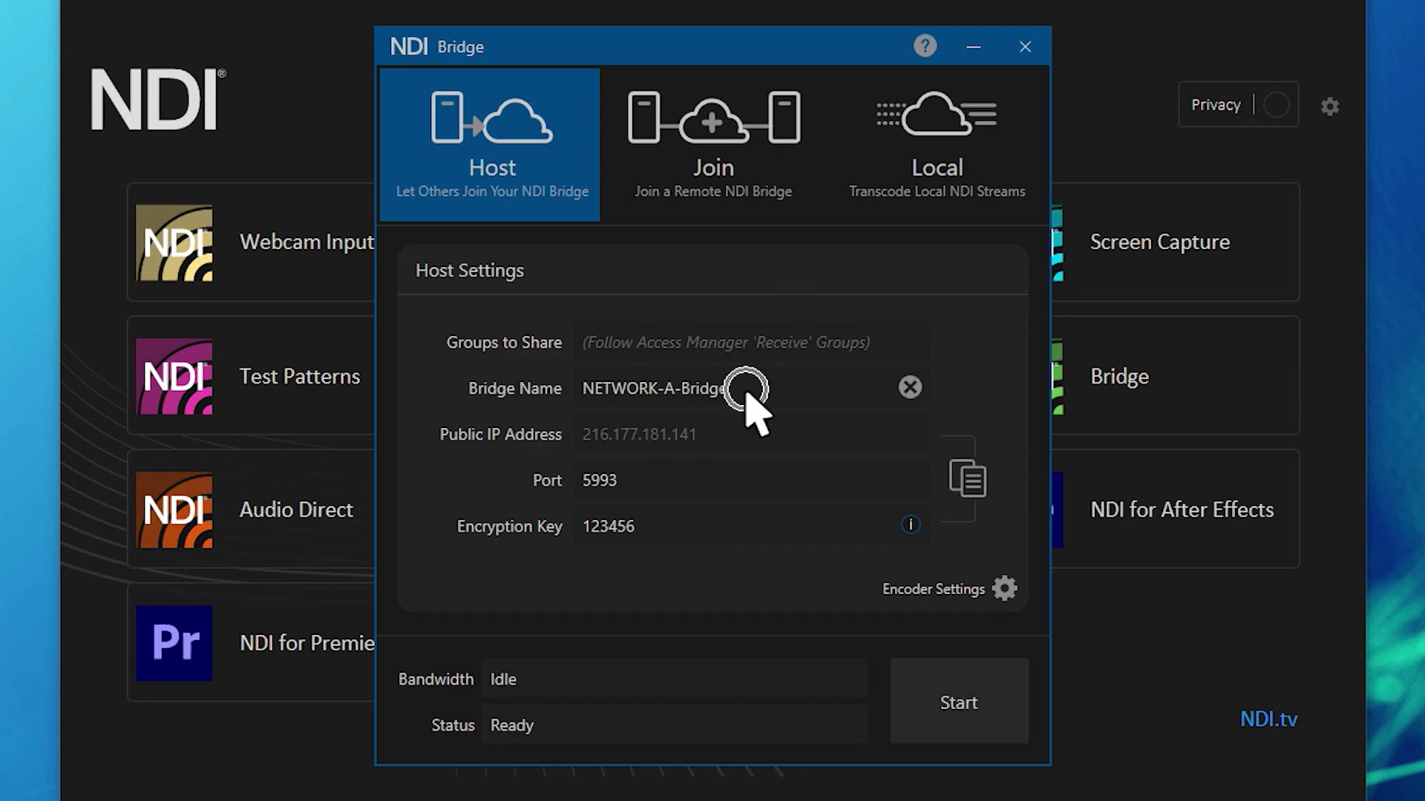
click(563, 492)
click(717, 532)
click(876, 525)
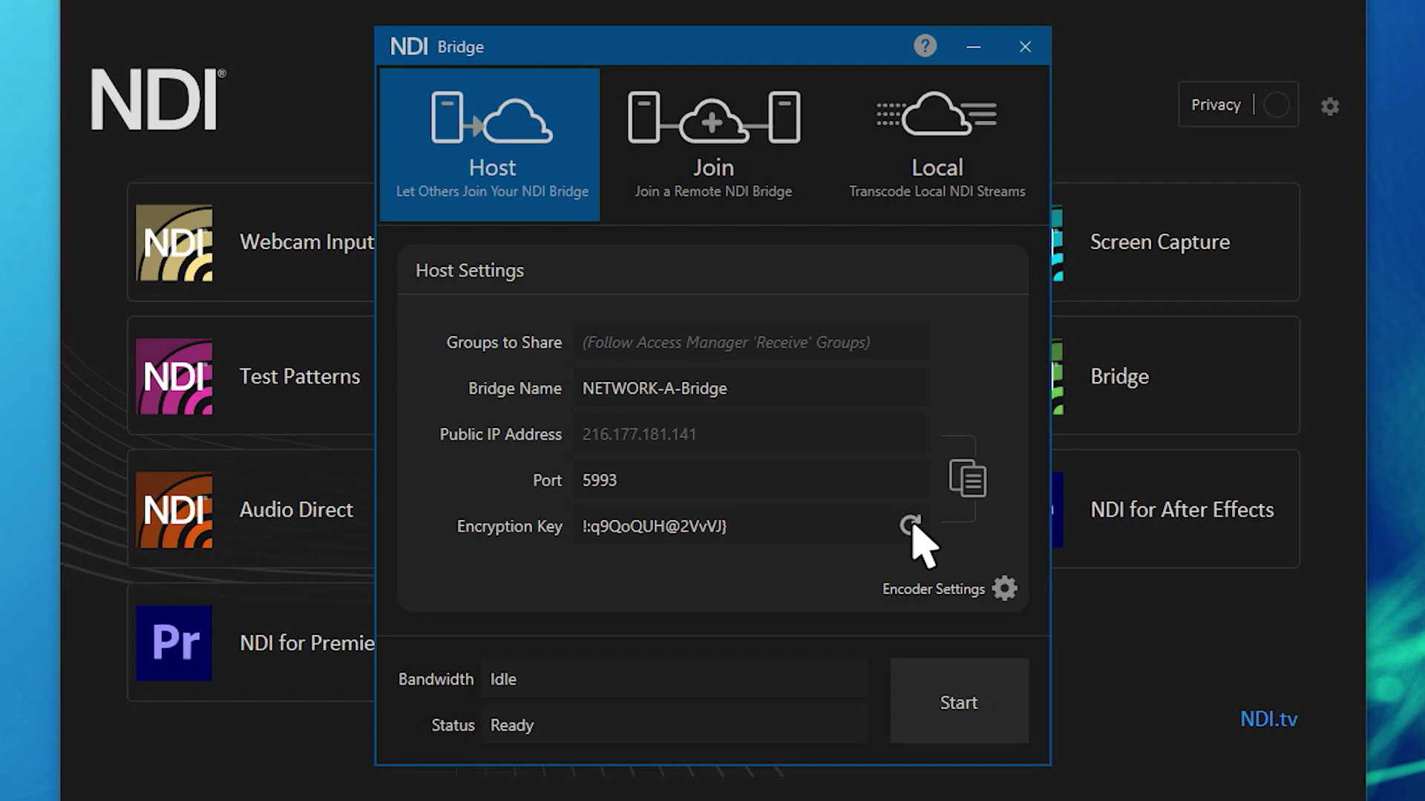
click(972, 484)
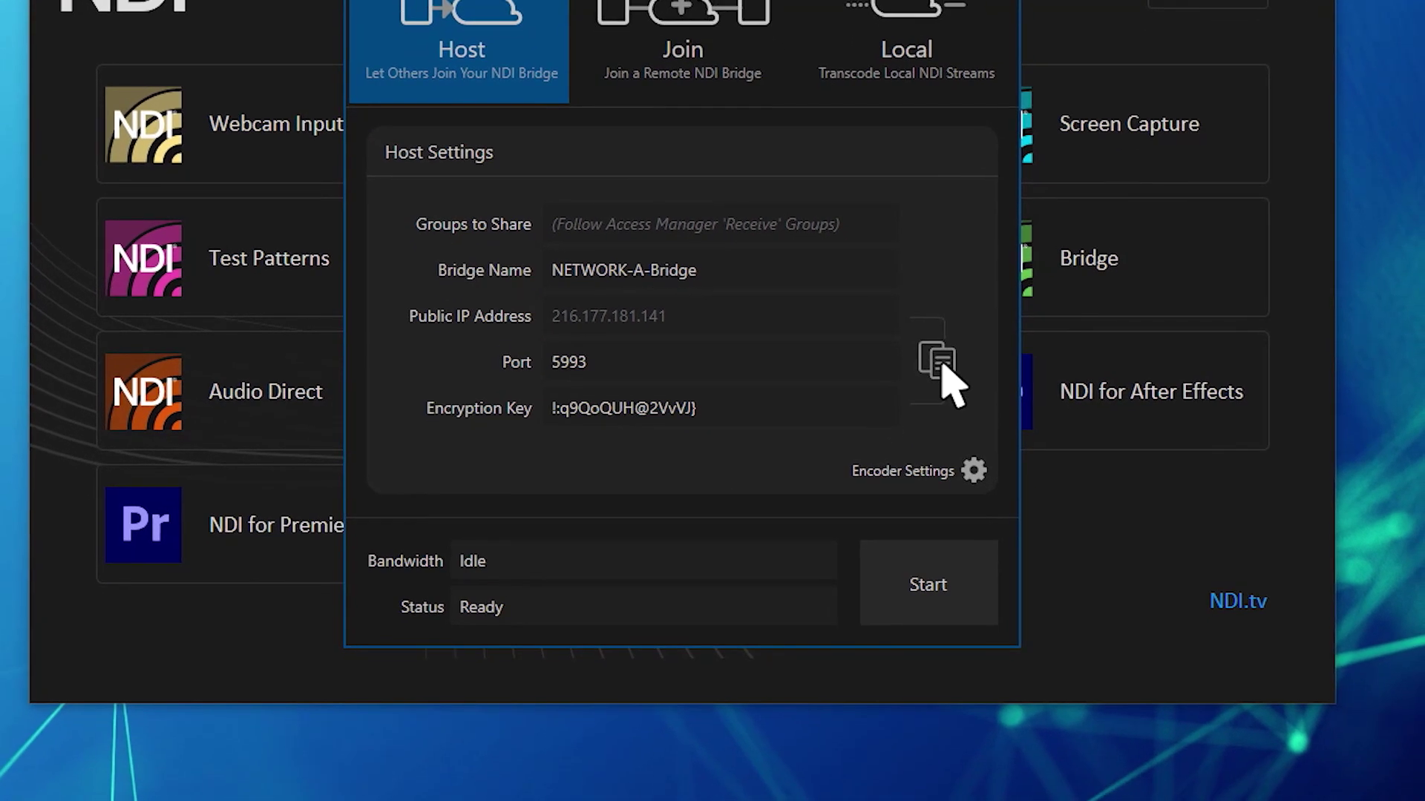
- Choose NDI | HX output with the H.264 encoder in the host's encoder settings
click(974, 470)
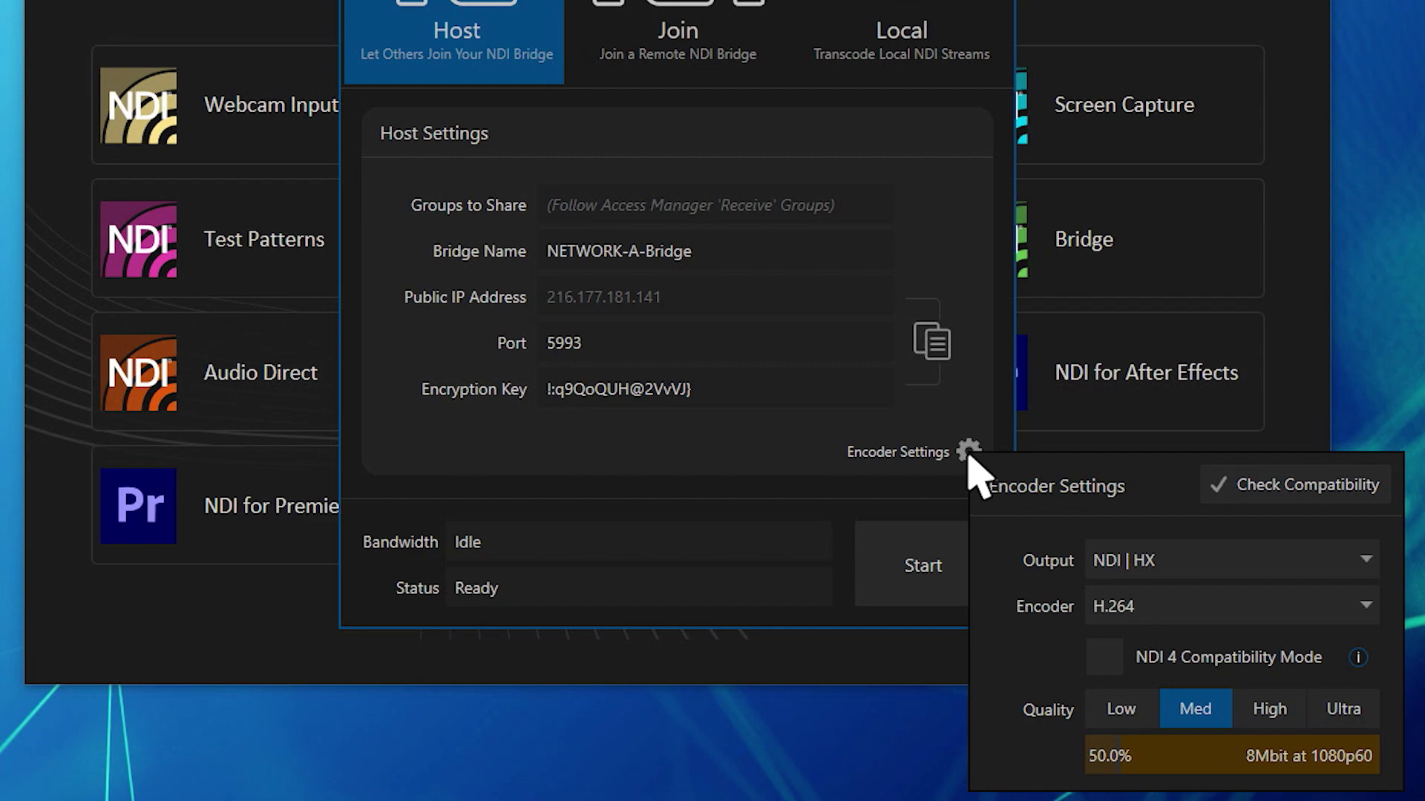
click(1342, 579)
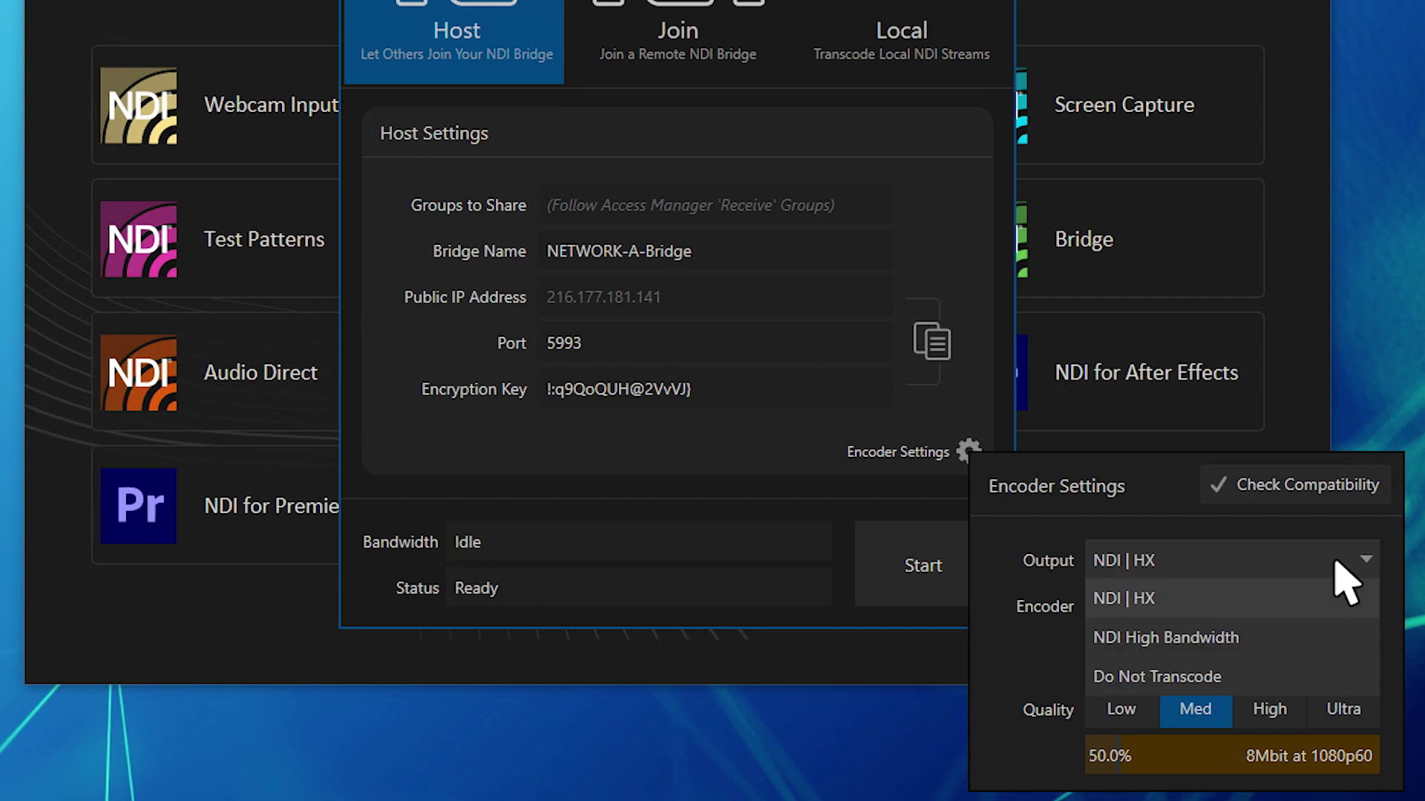
click(1339, 564)
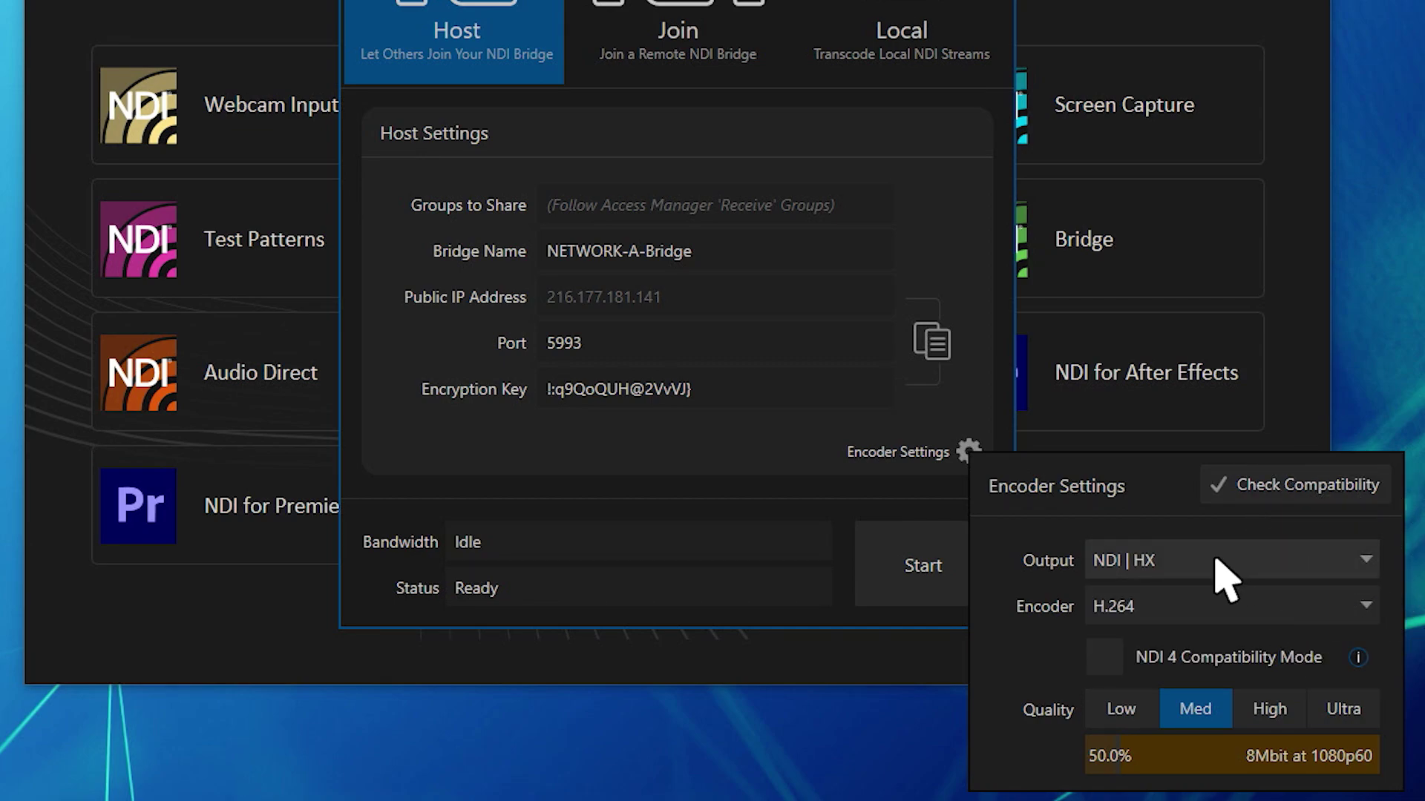
click(1115, 562)
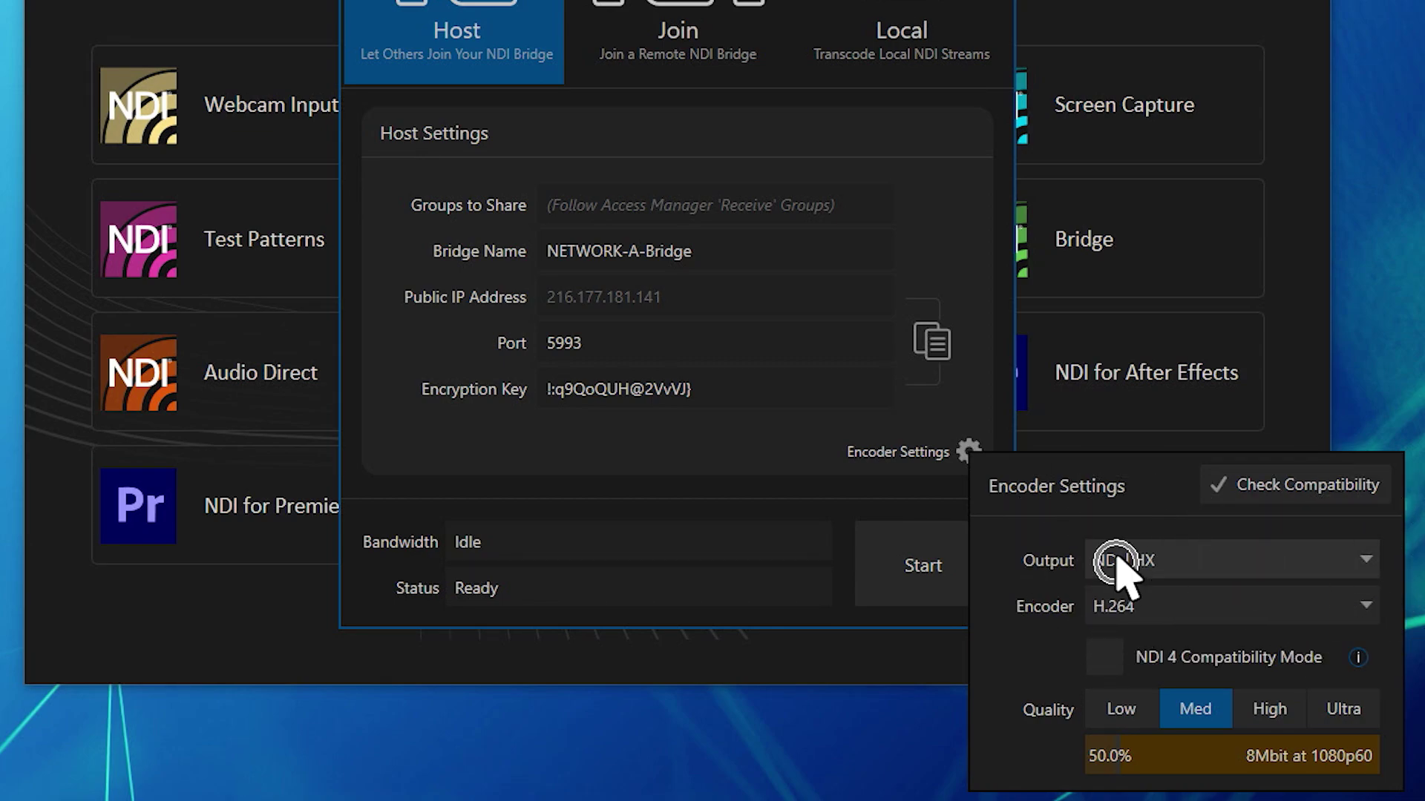
click(1154, 610)
click(1145, 684)
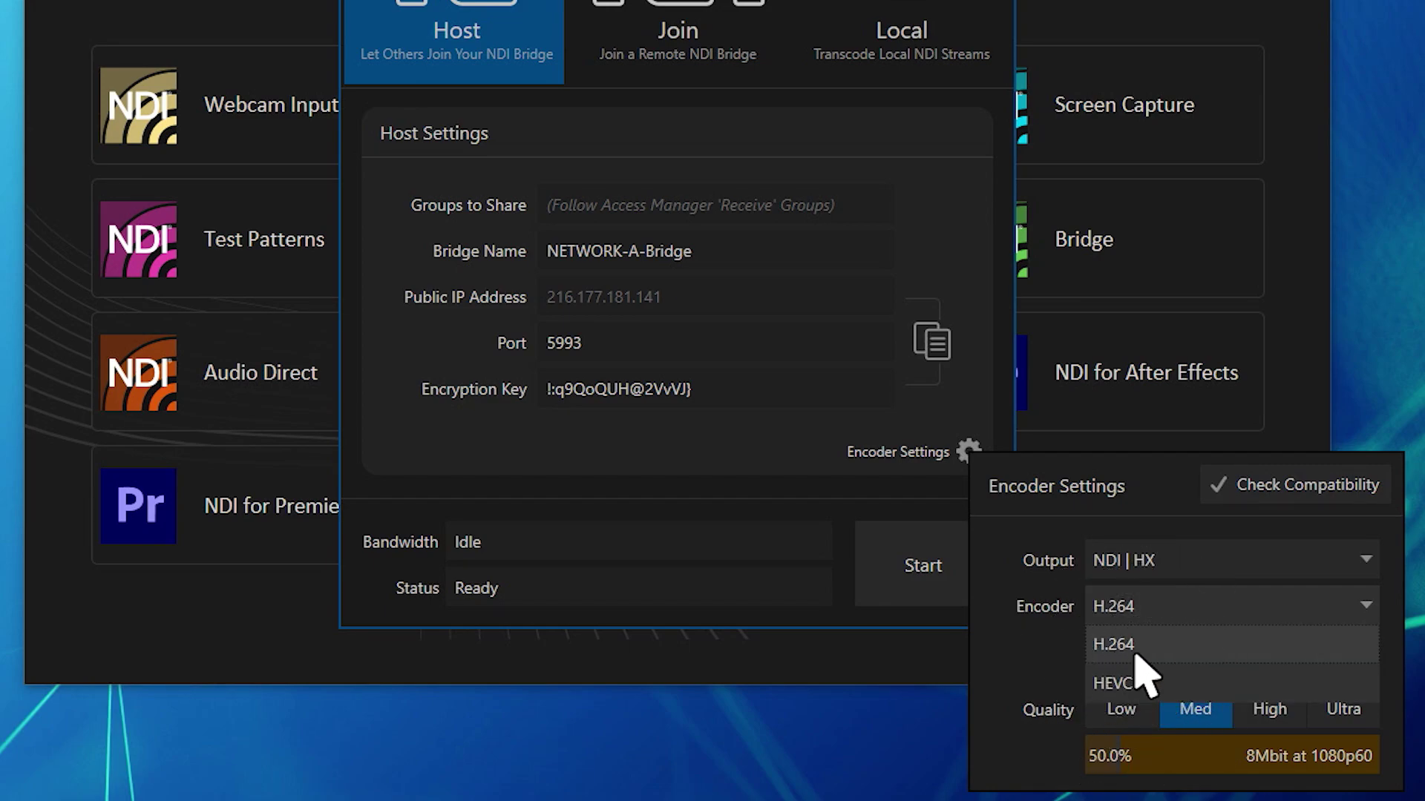
click(1135, 650)
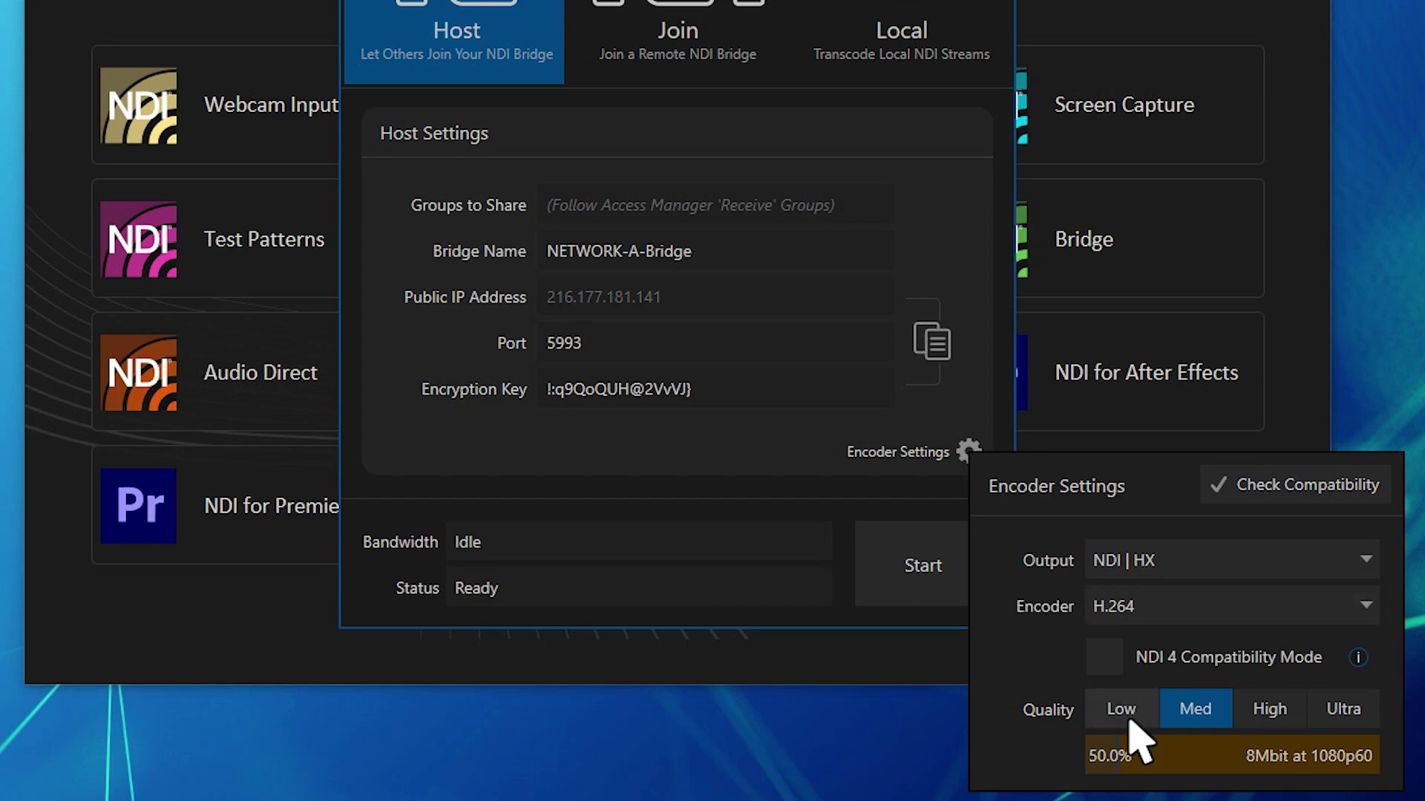
- Step through the encoder quality presets and set the quality to Ultra
click(1129, 714)
click(1198, 718)
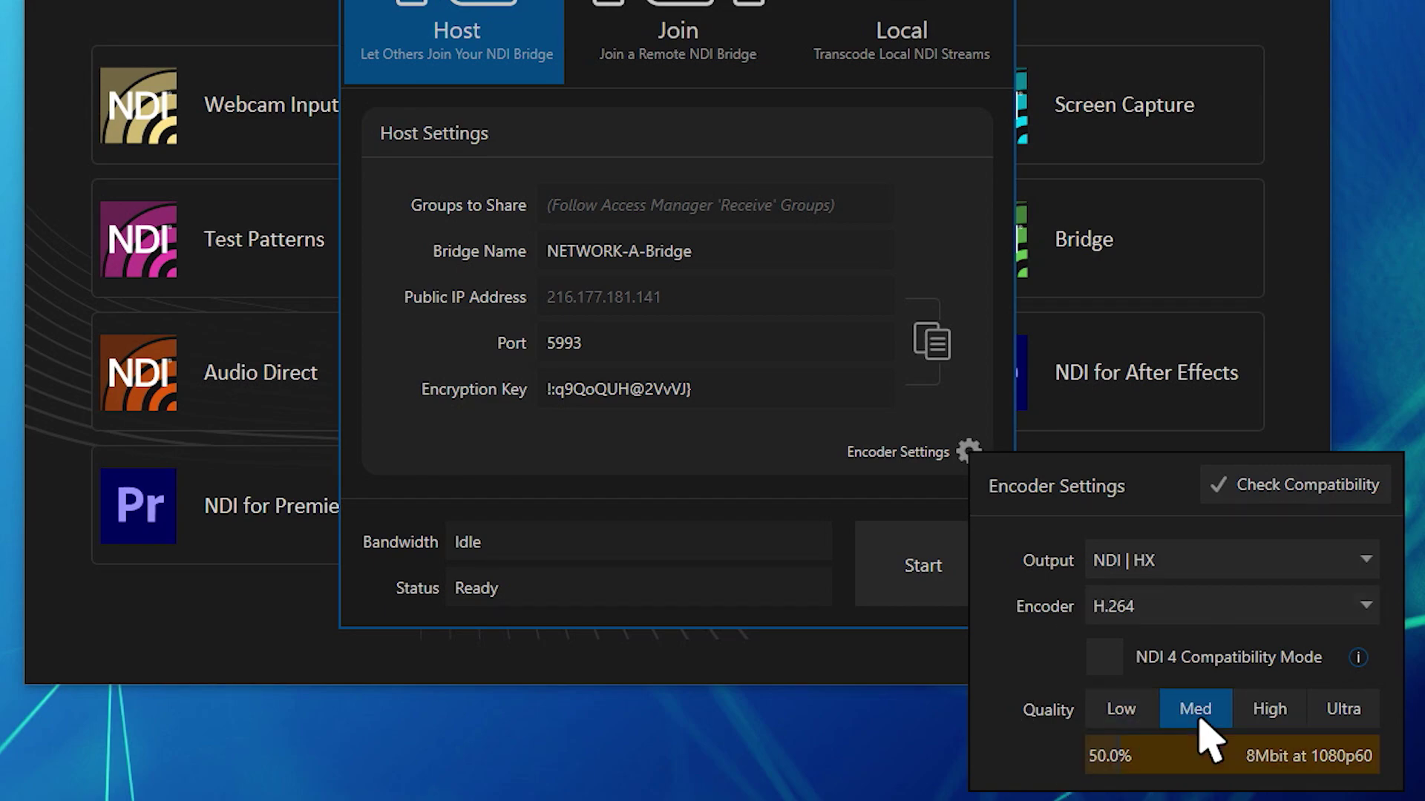
click(1267, 719)
click(1343, 713)
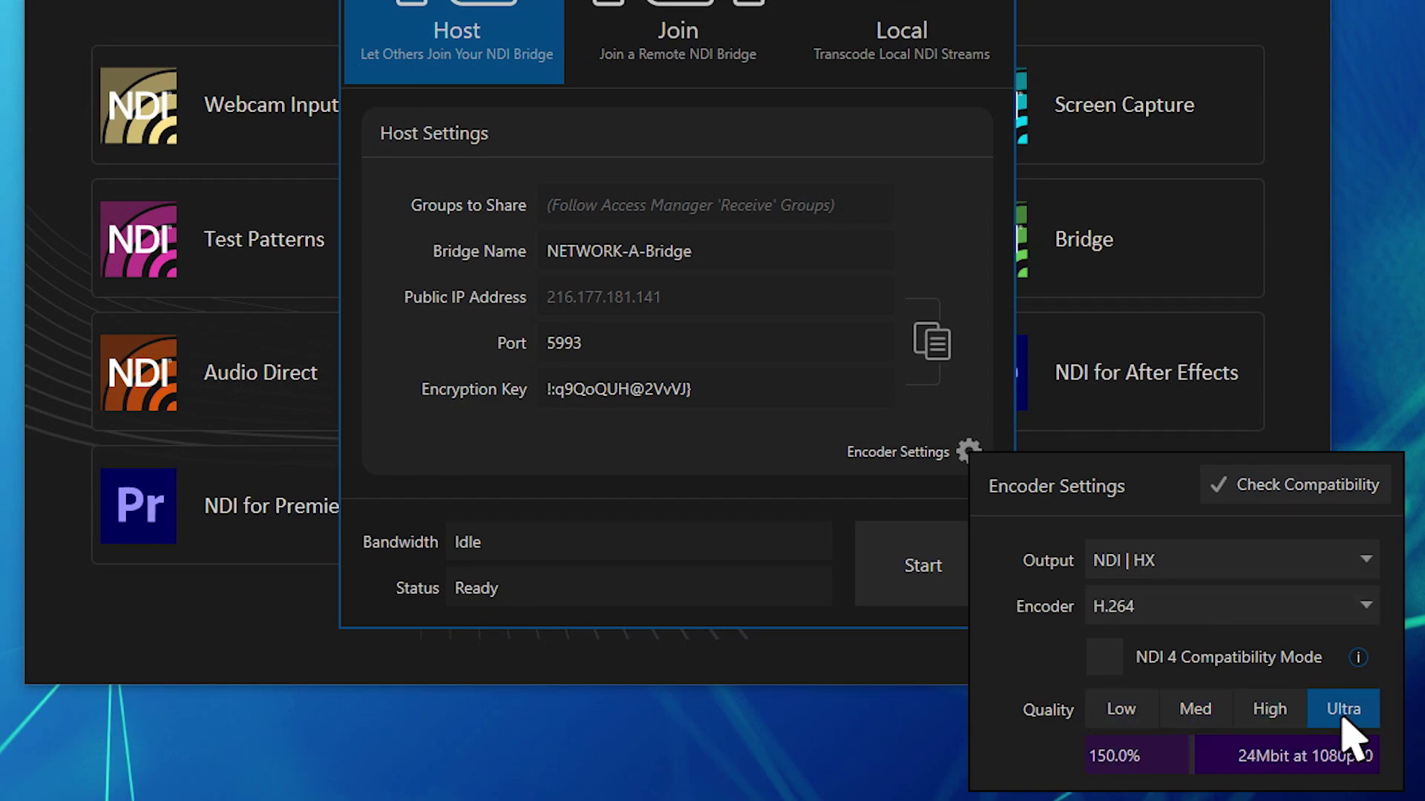
- Try the NDI High Bandwidth and Do Not Transcode outputs, and return the output to NDI | HX
click(1204, 562)
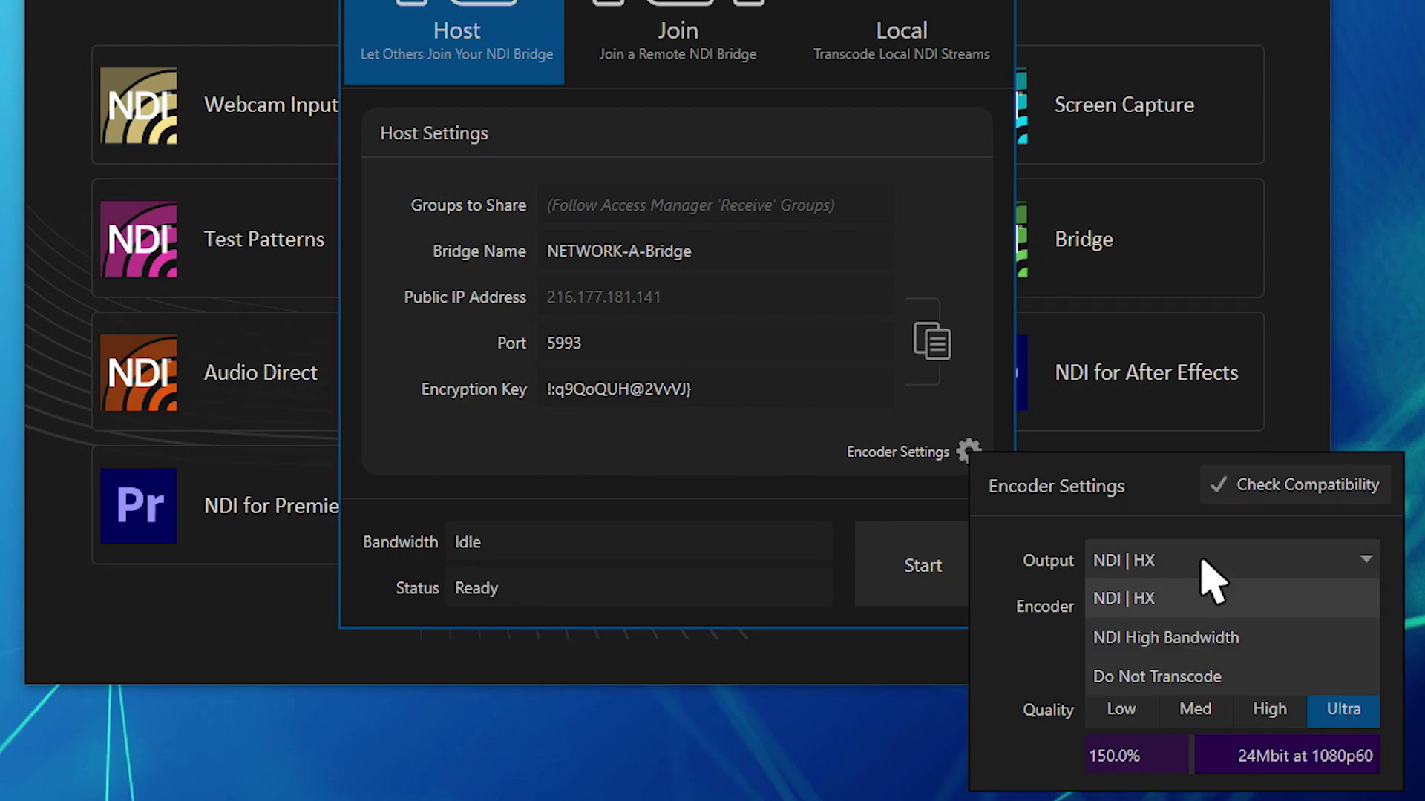
click(1261, 643)
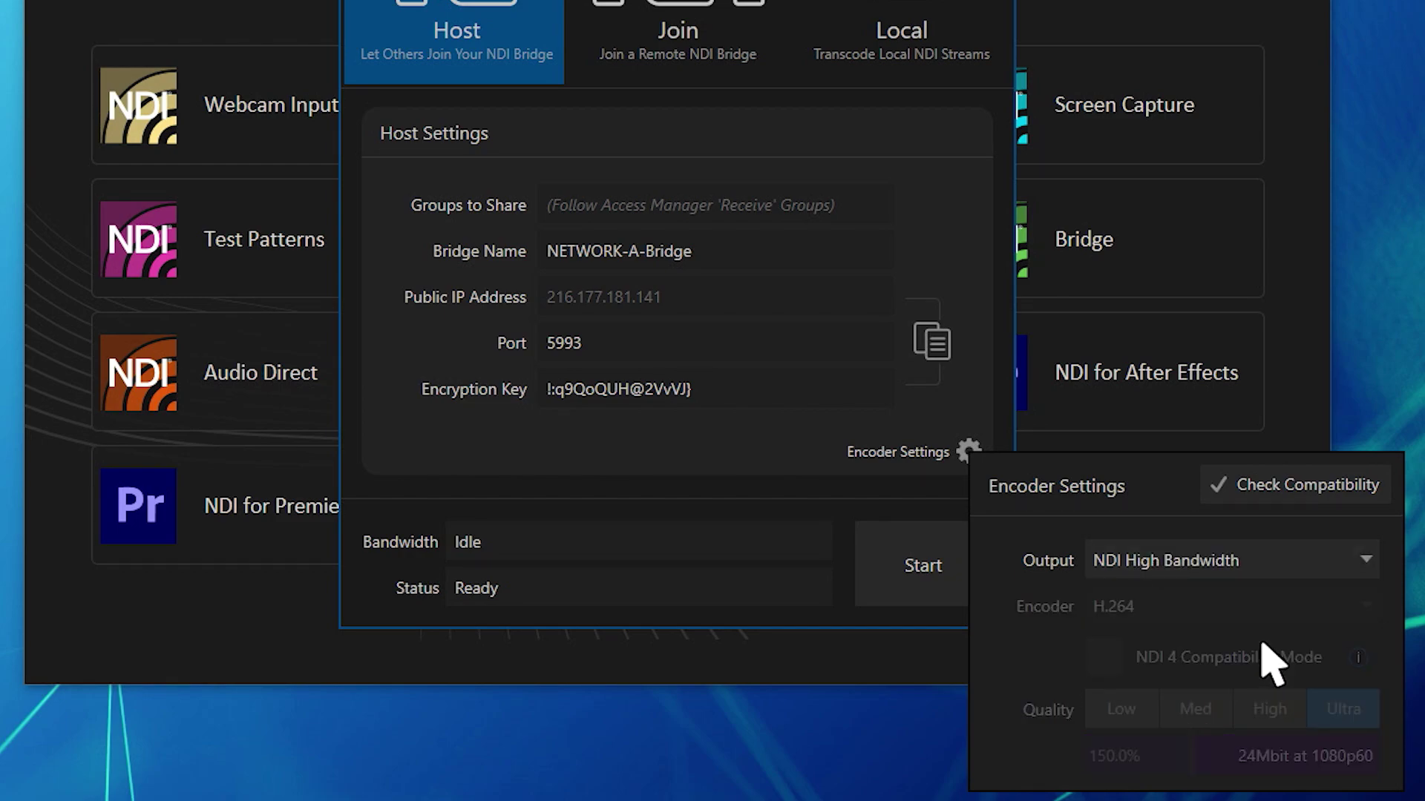
click(1180, 571)
click(1239, 675)
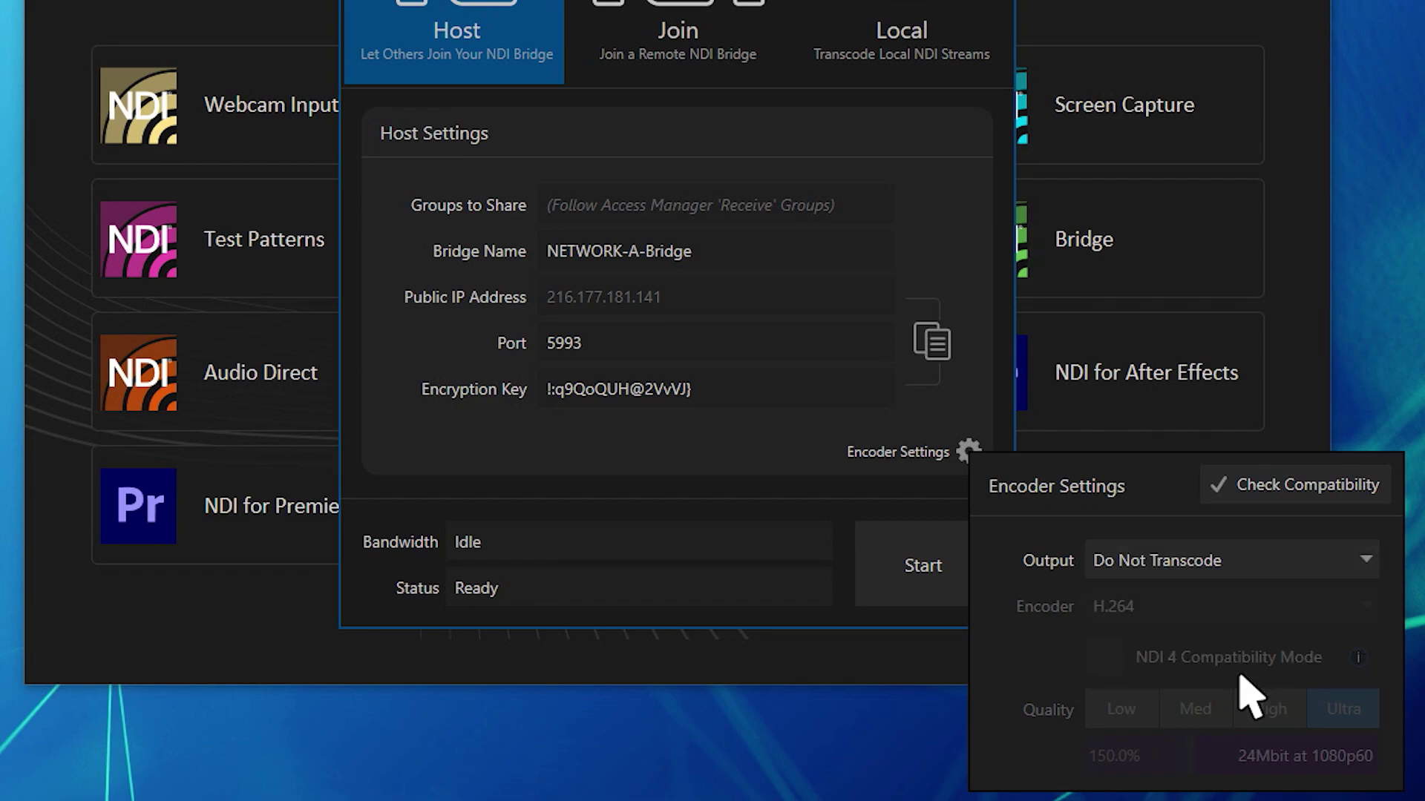
click(1244, 571)
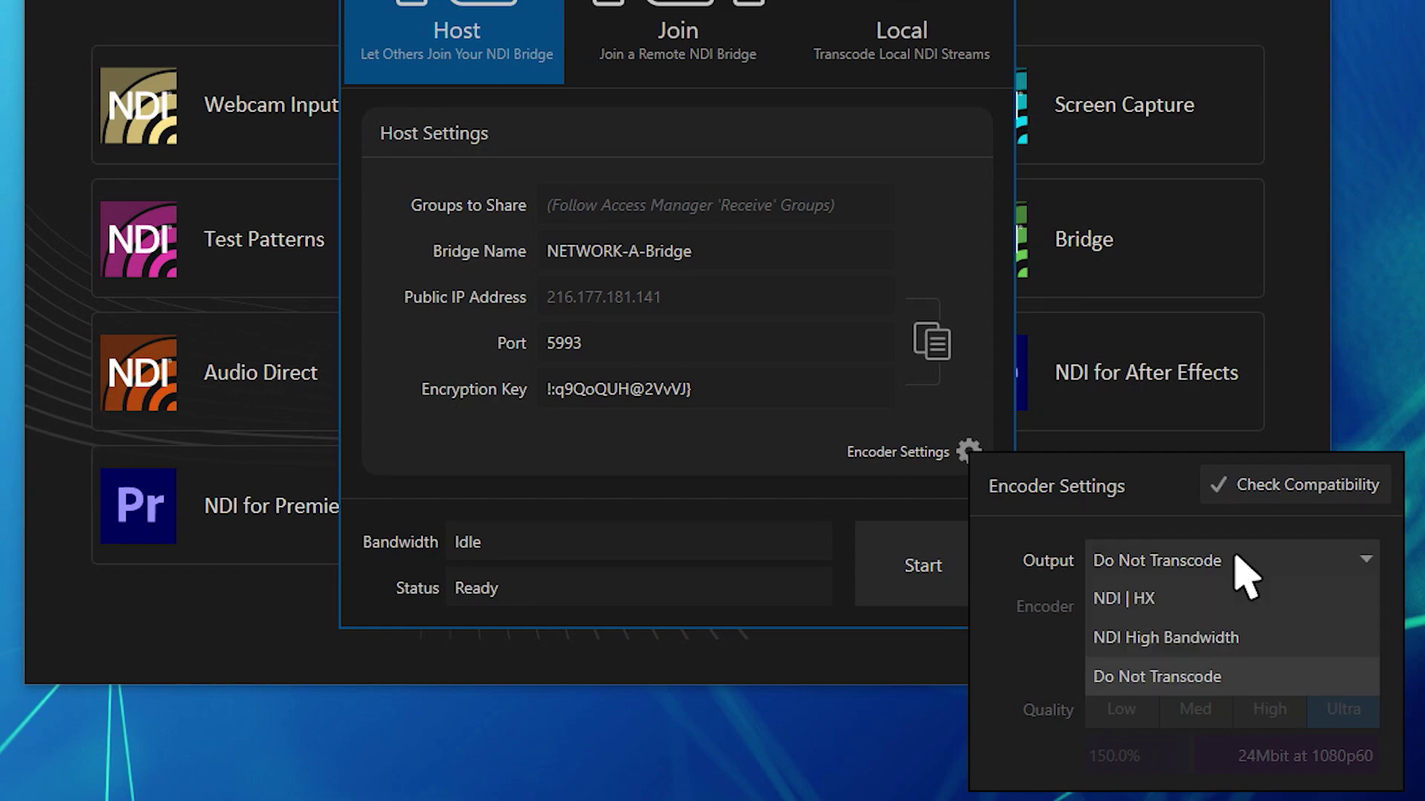
click(1228, 597)
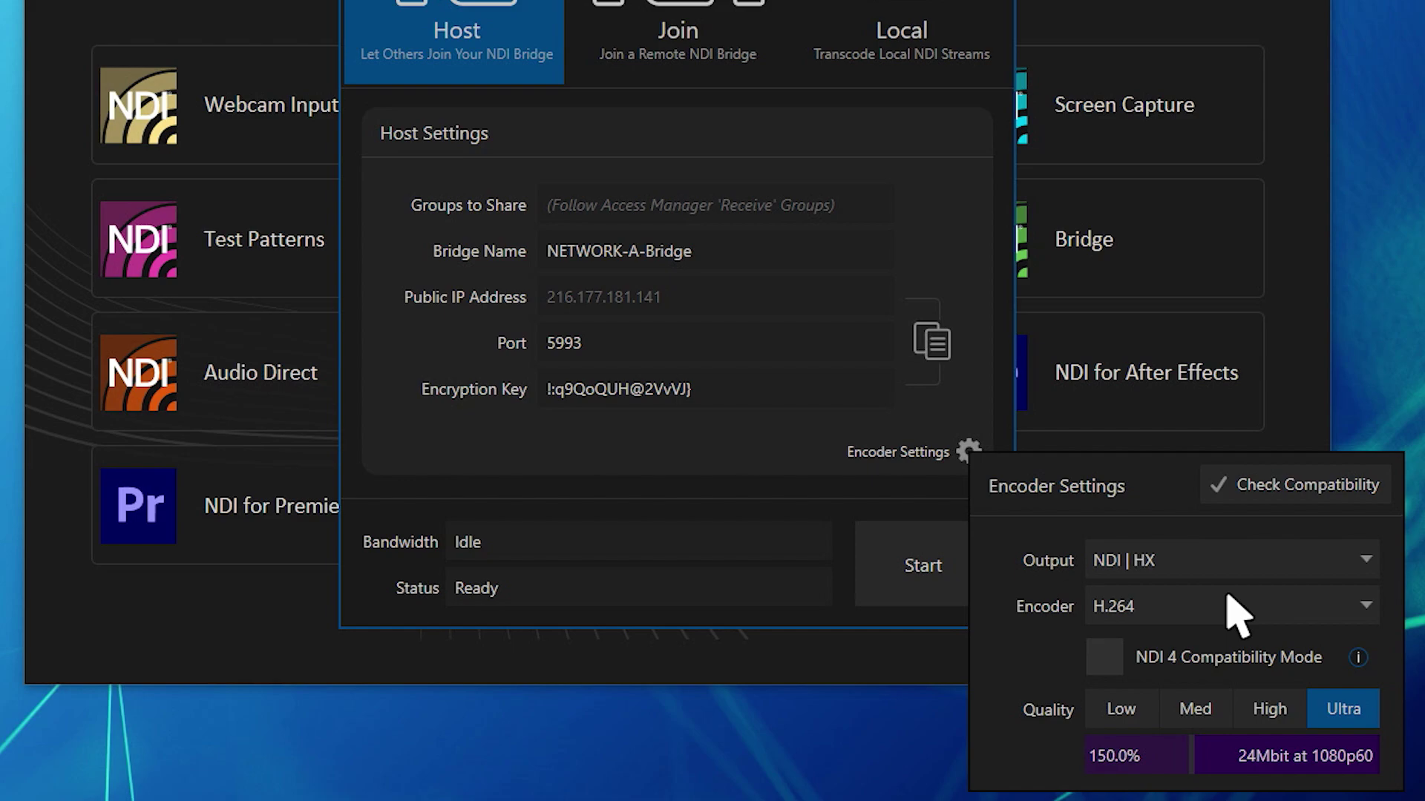
- Close the encoder settings and start hosting the bridge
key(Escape)
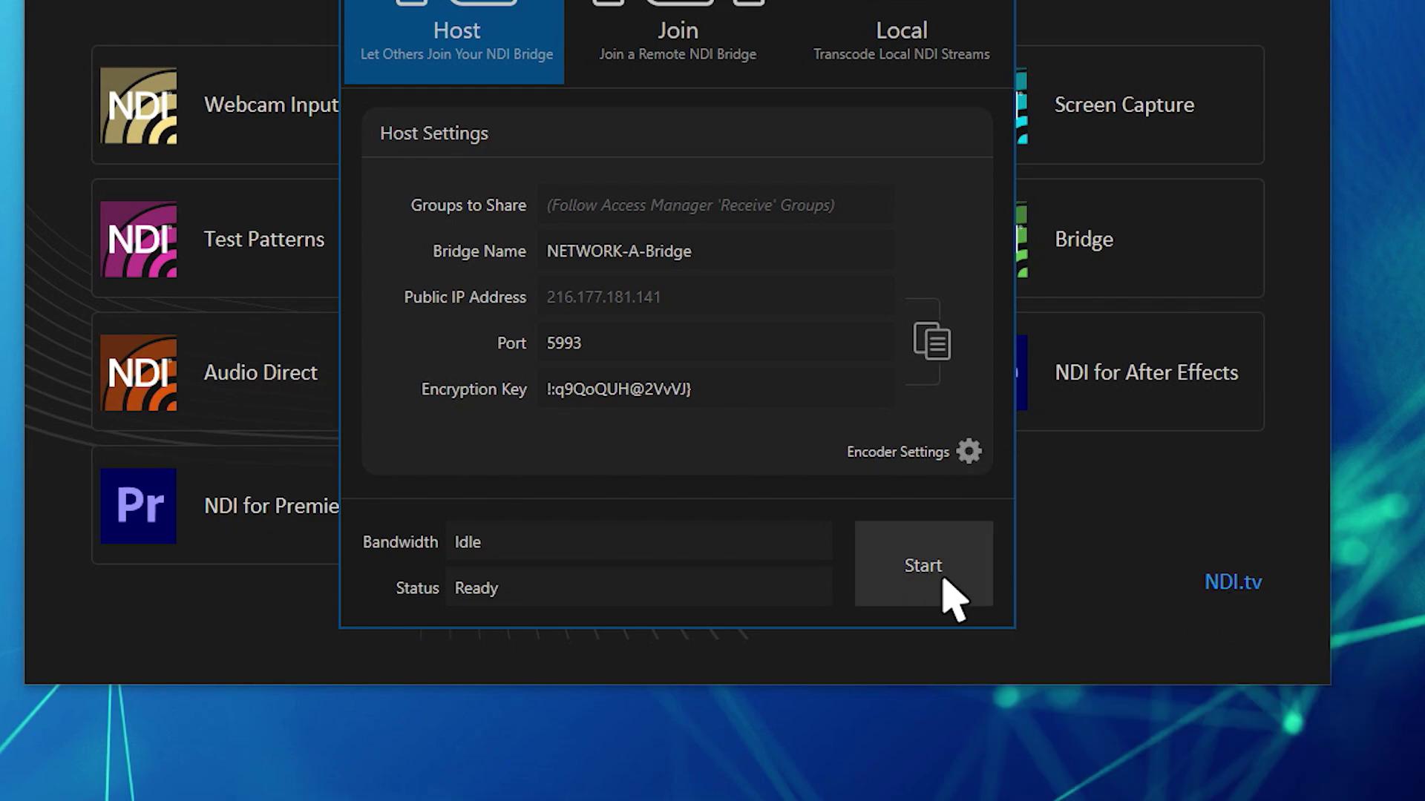
click(944, 582)
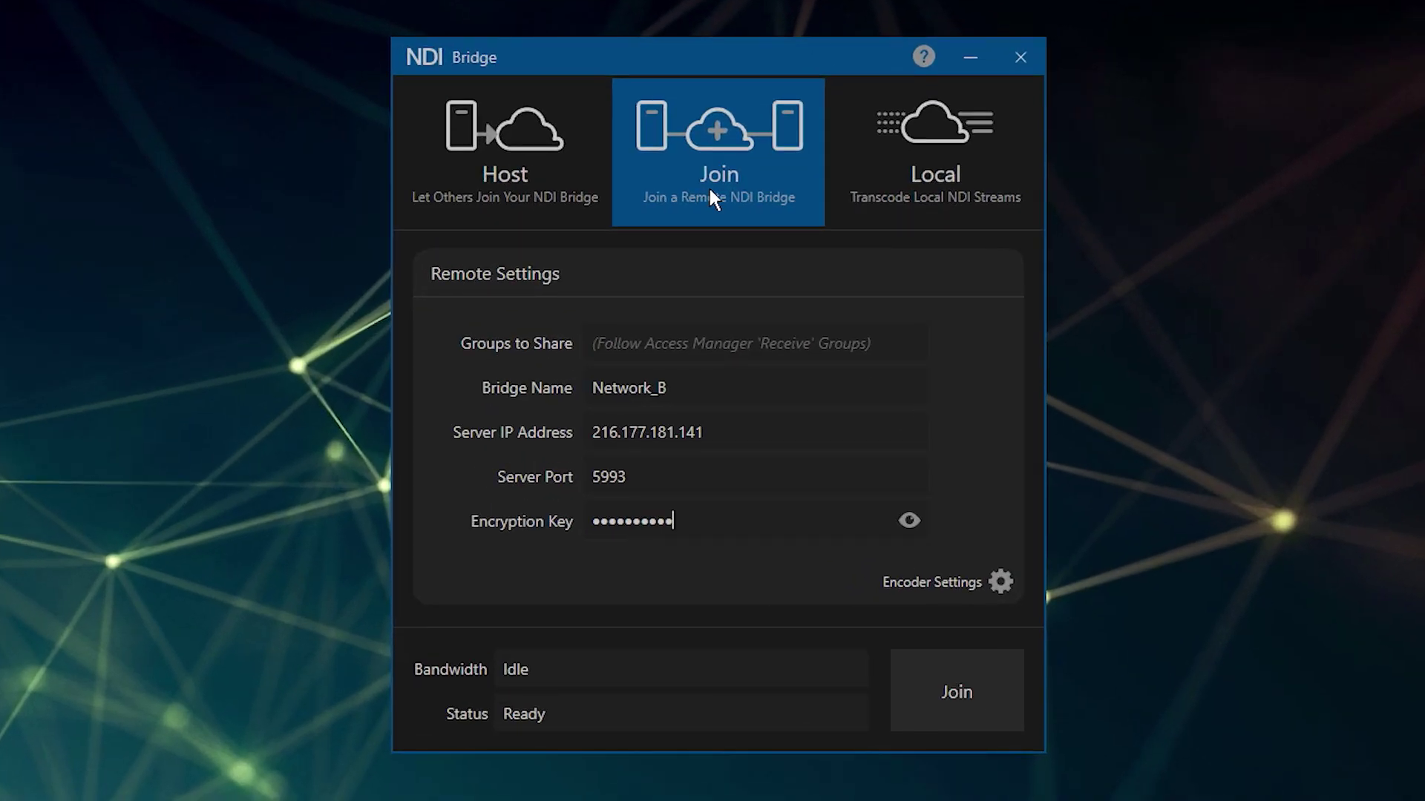
- Select Join mode on the remote computer and review its groups, bridge name, server port and encryption key fields
click(710, 192)
click(643, 348)
click(709, 387)
click(674, 477)
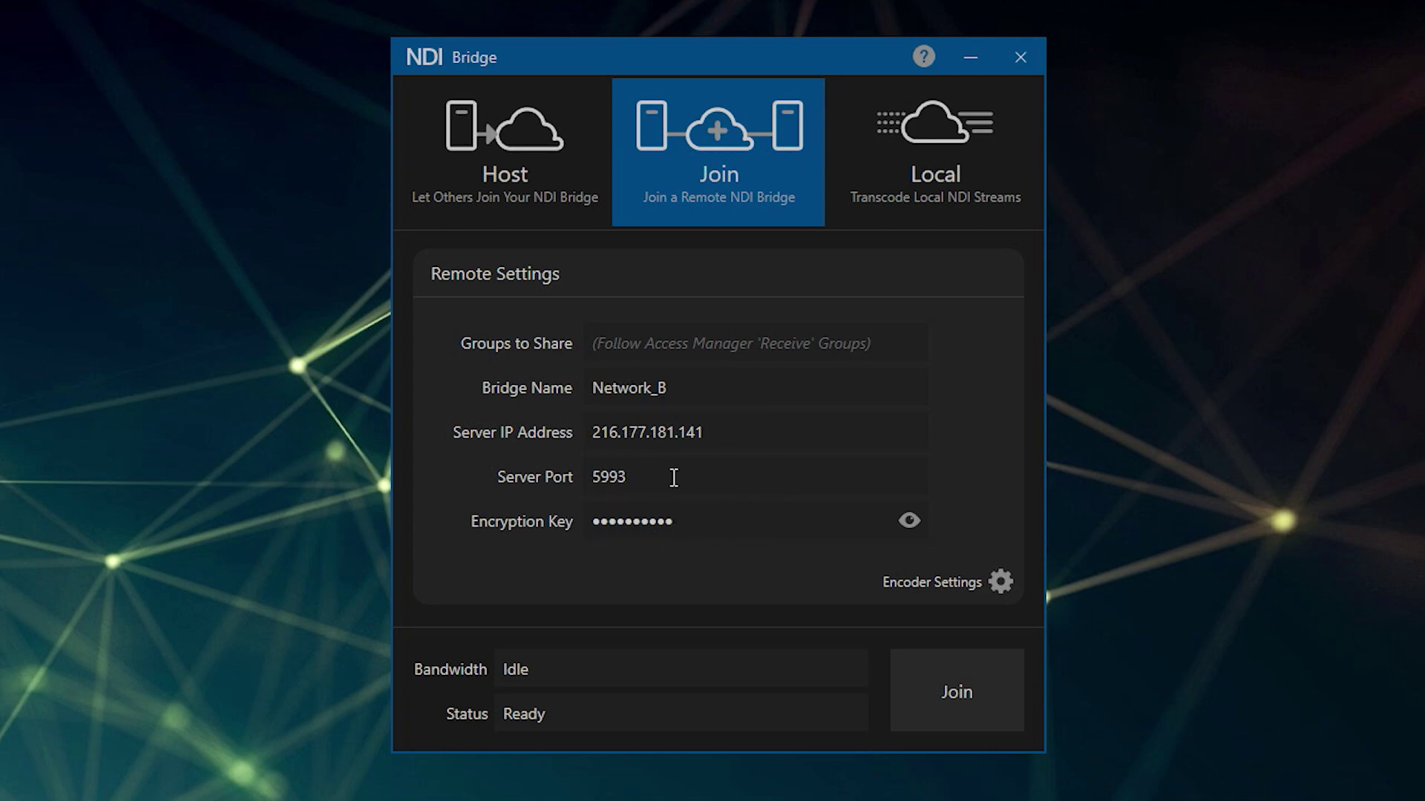
click(689, 523)
- Check the remote side's encoder settings, close them and join the hosted bridge
click(1000, 581)
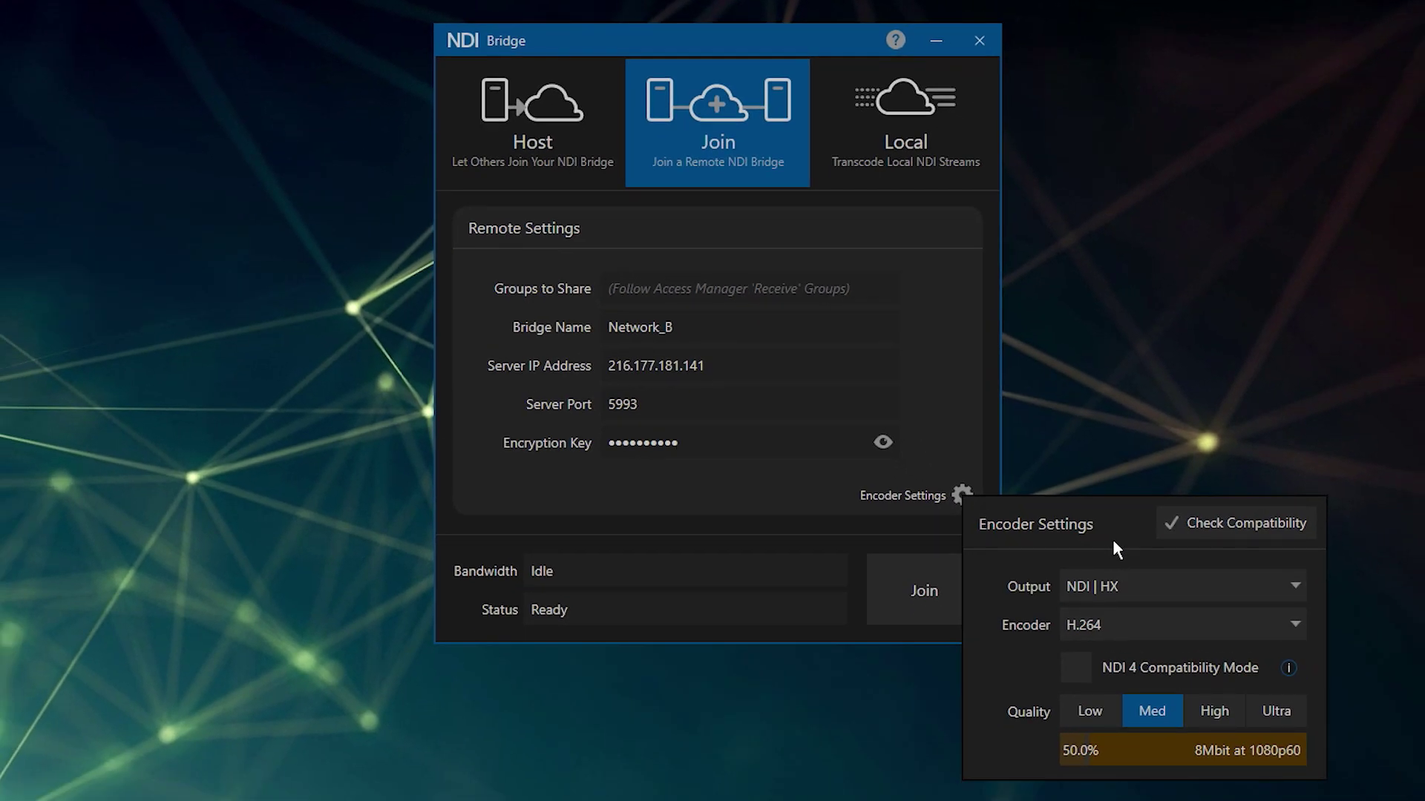
click(1112, 540)
click(961, 494)
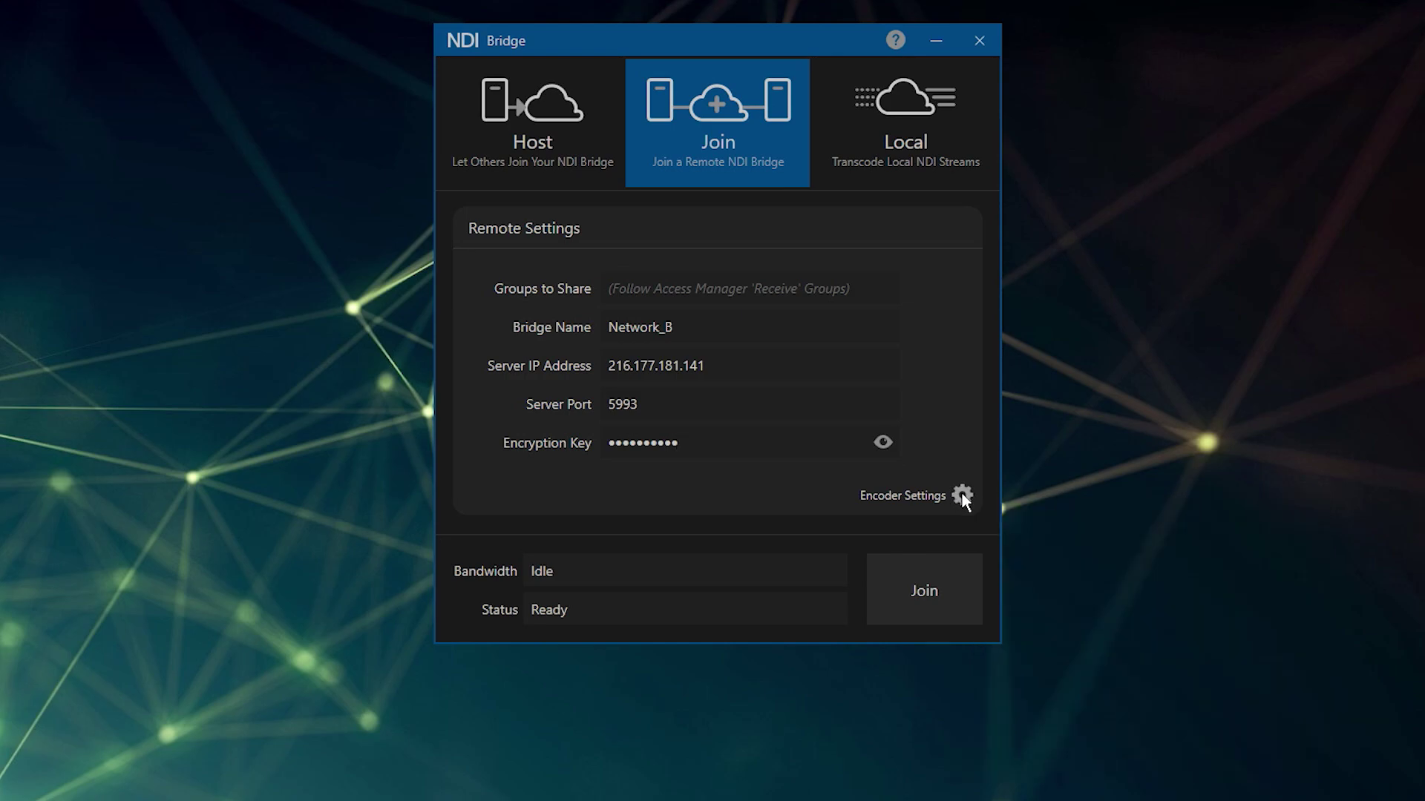
click(932, 595)
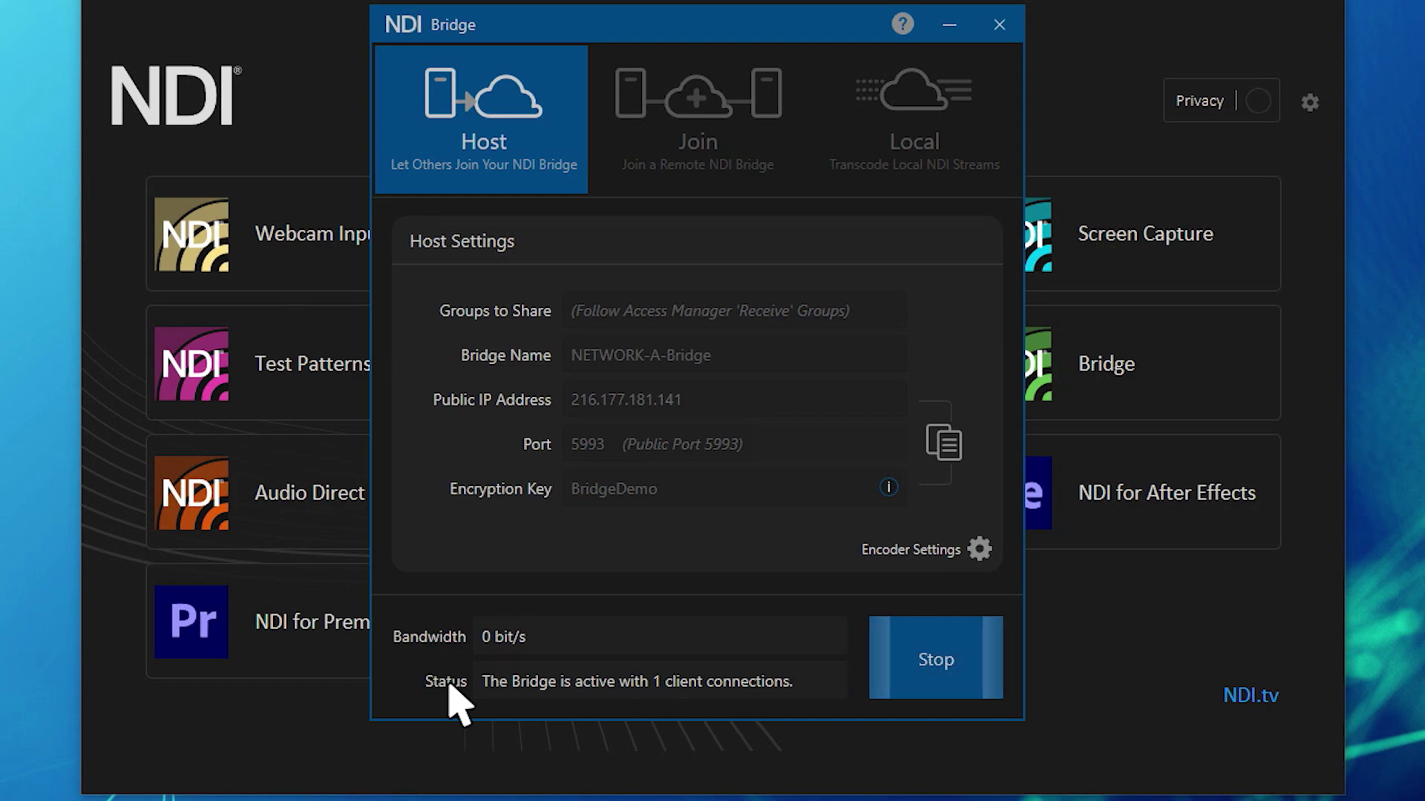
- Check the host bridge's connection status and dismiss the Bridge window
click(450, 689)
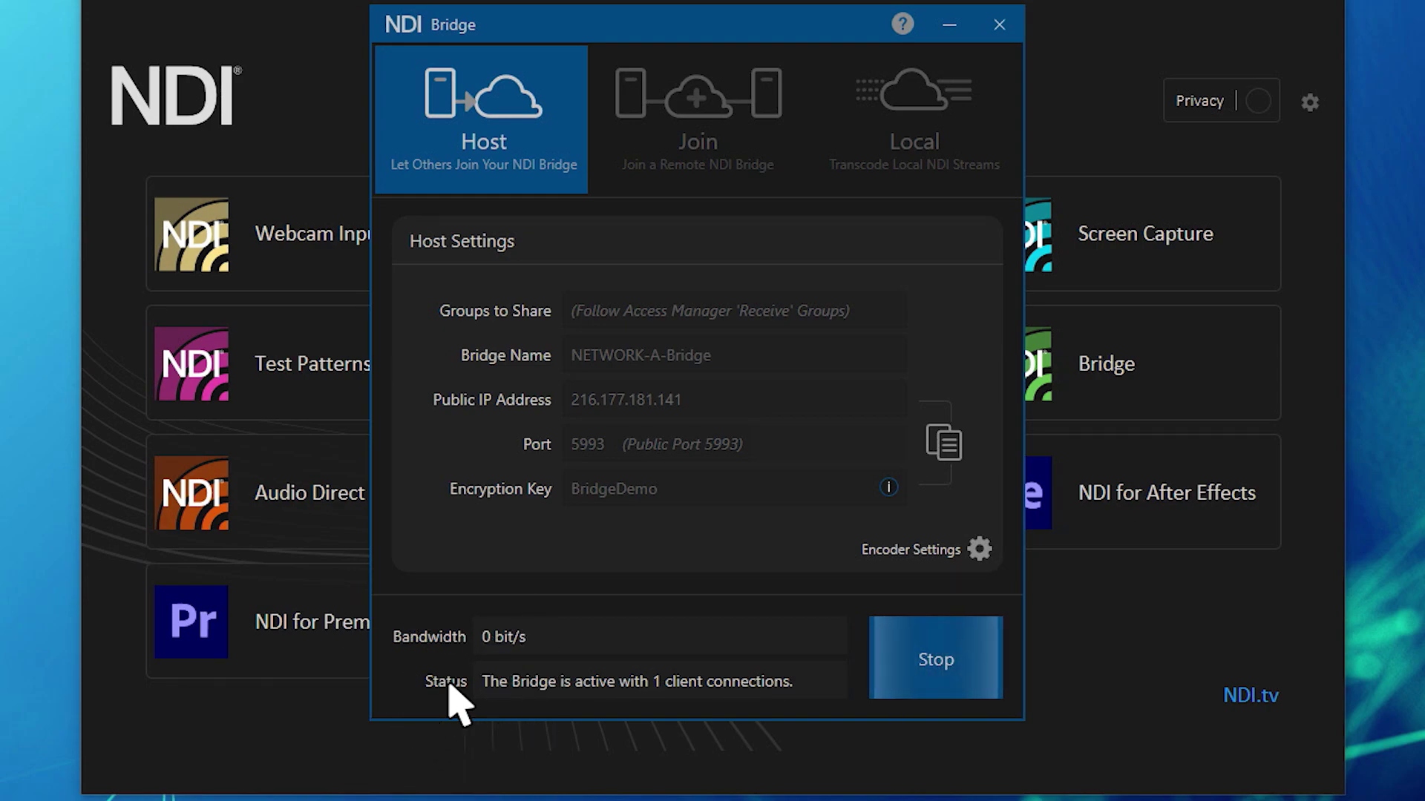
key(alt+F4)
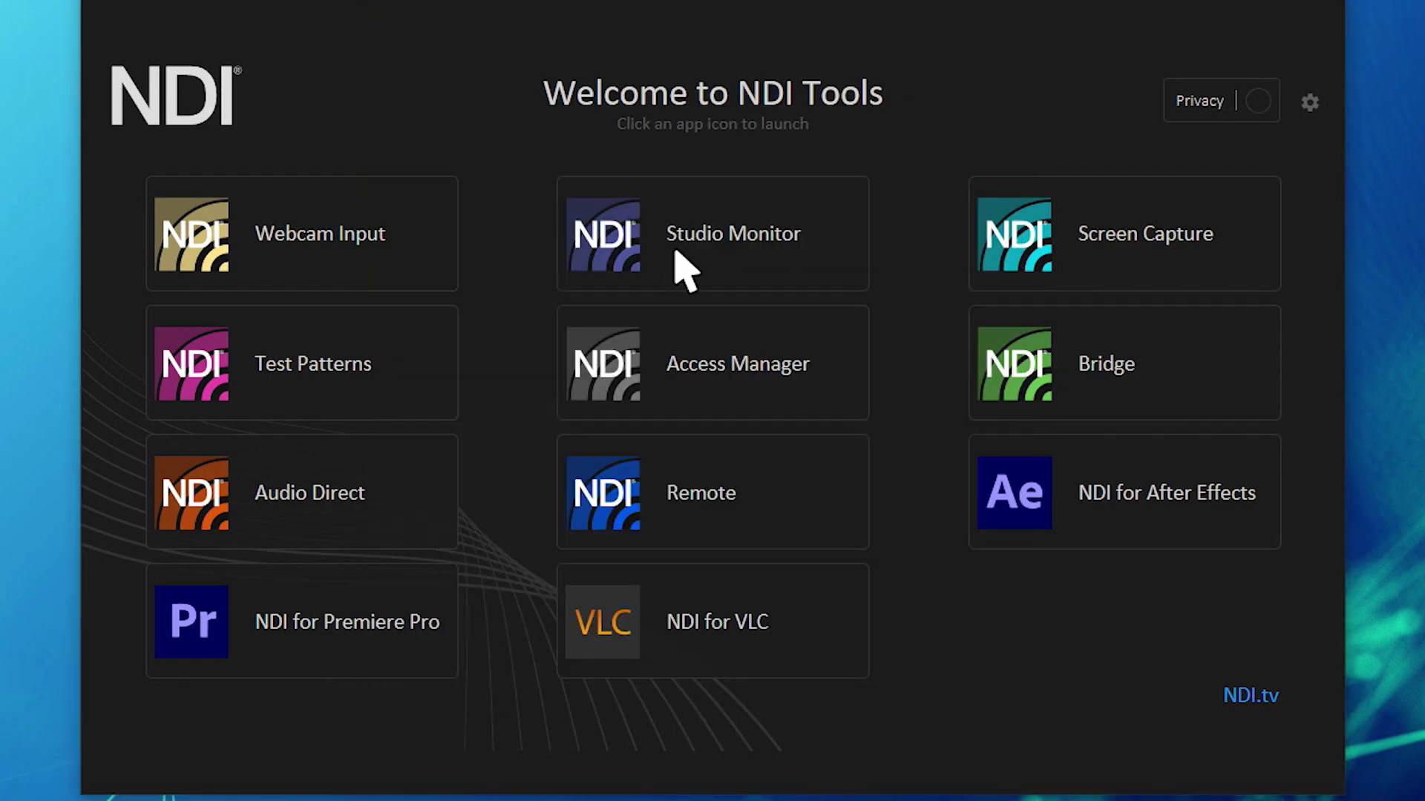
- Launch Studio Monitor and display a TC1 source from NETWORK-A-BRIDGE
mouse_move(674, 252)
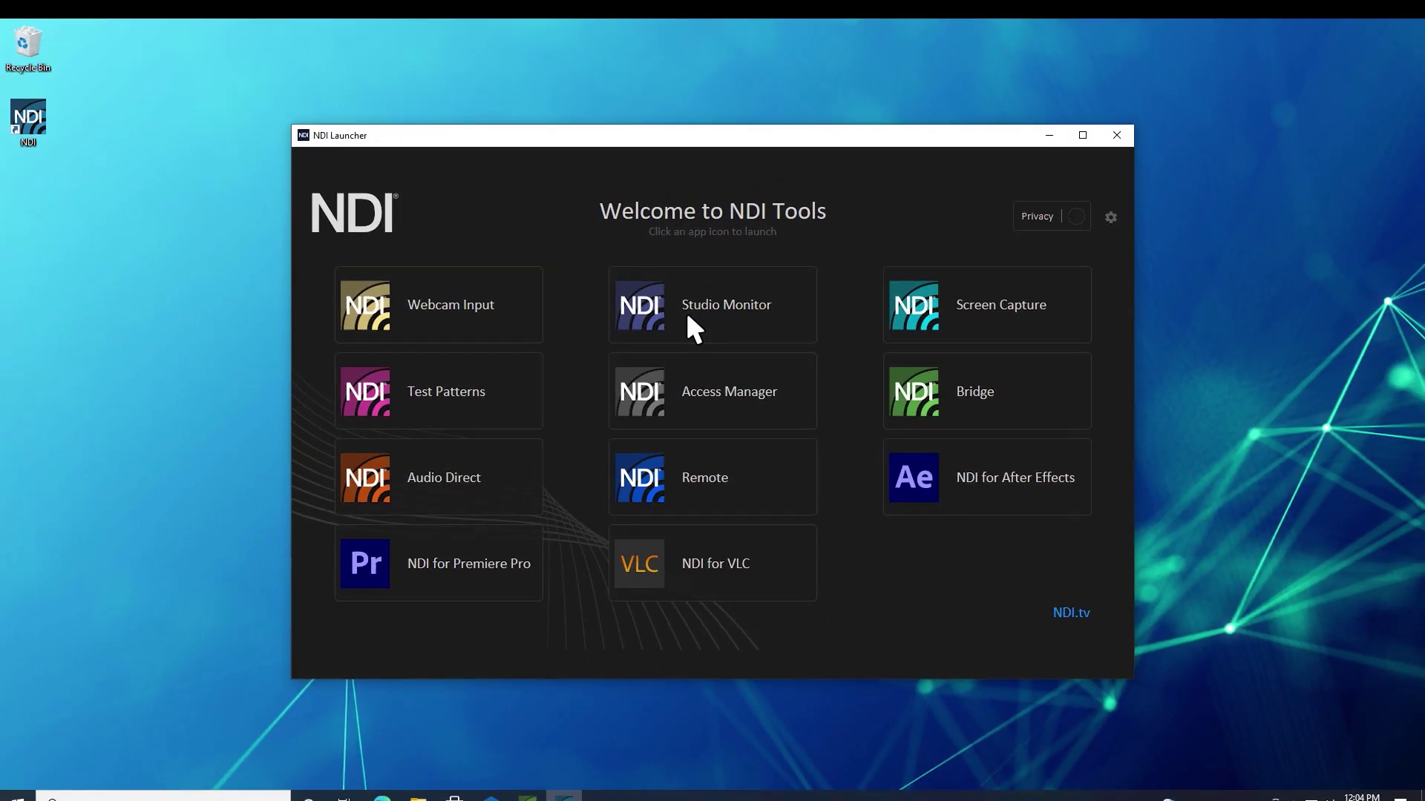
click(687, 314)
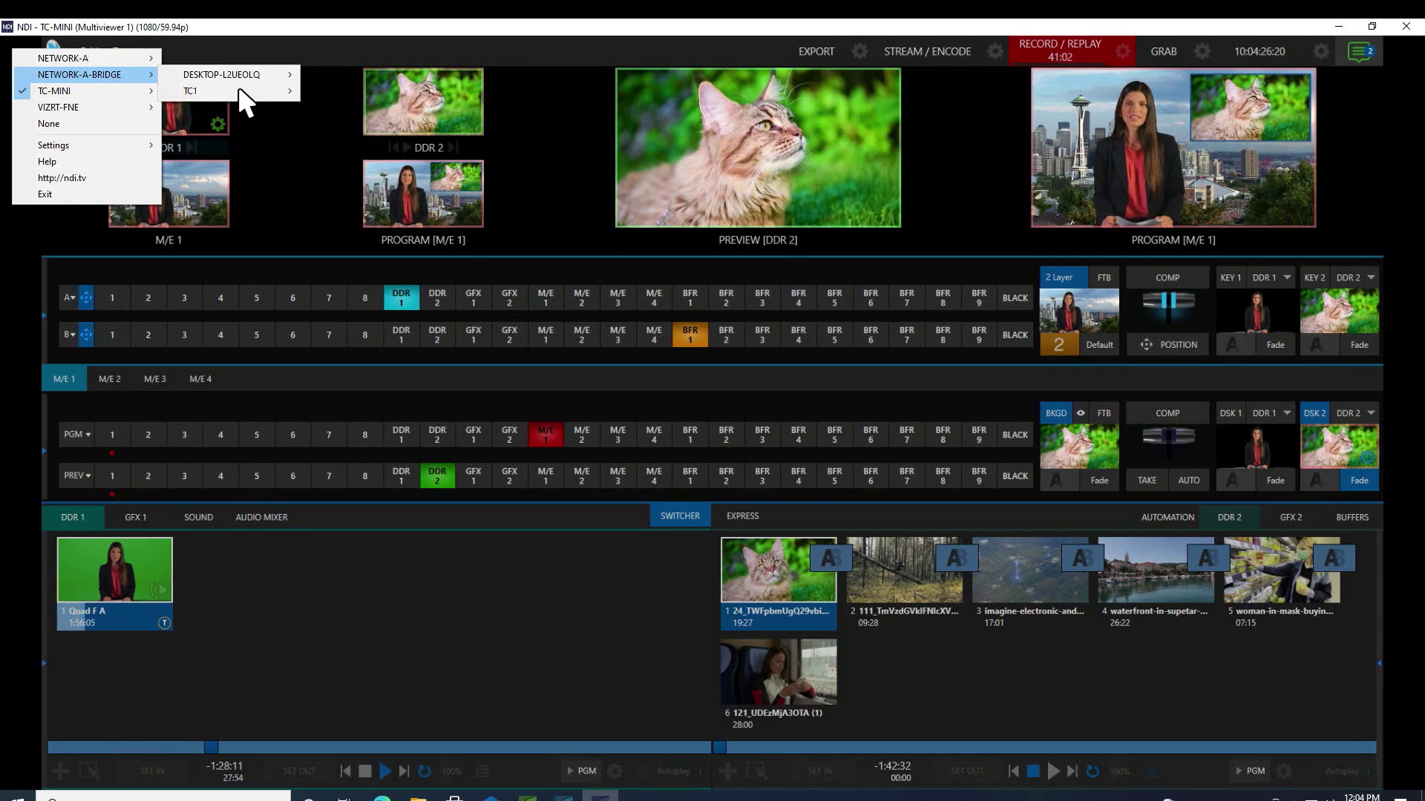
mouse_move(238, 86)
click(366, 140)
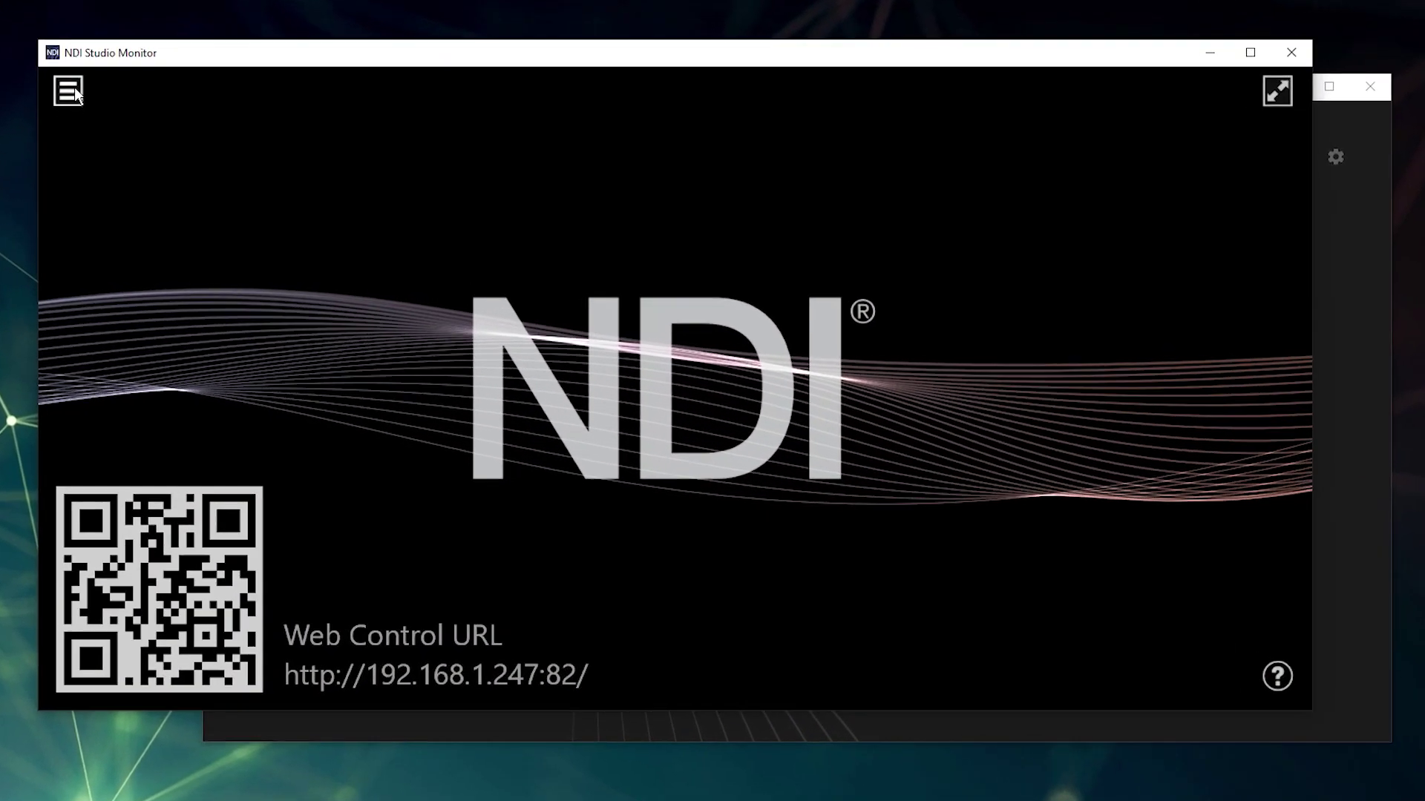
- In the remote computer's Studio Monitor, display Multiviewer 1 of TC-MINI from NETWORK_B
click(75, 89)
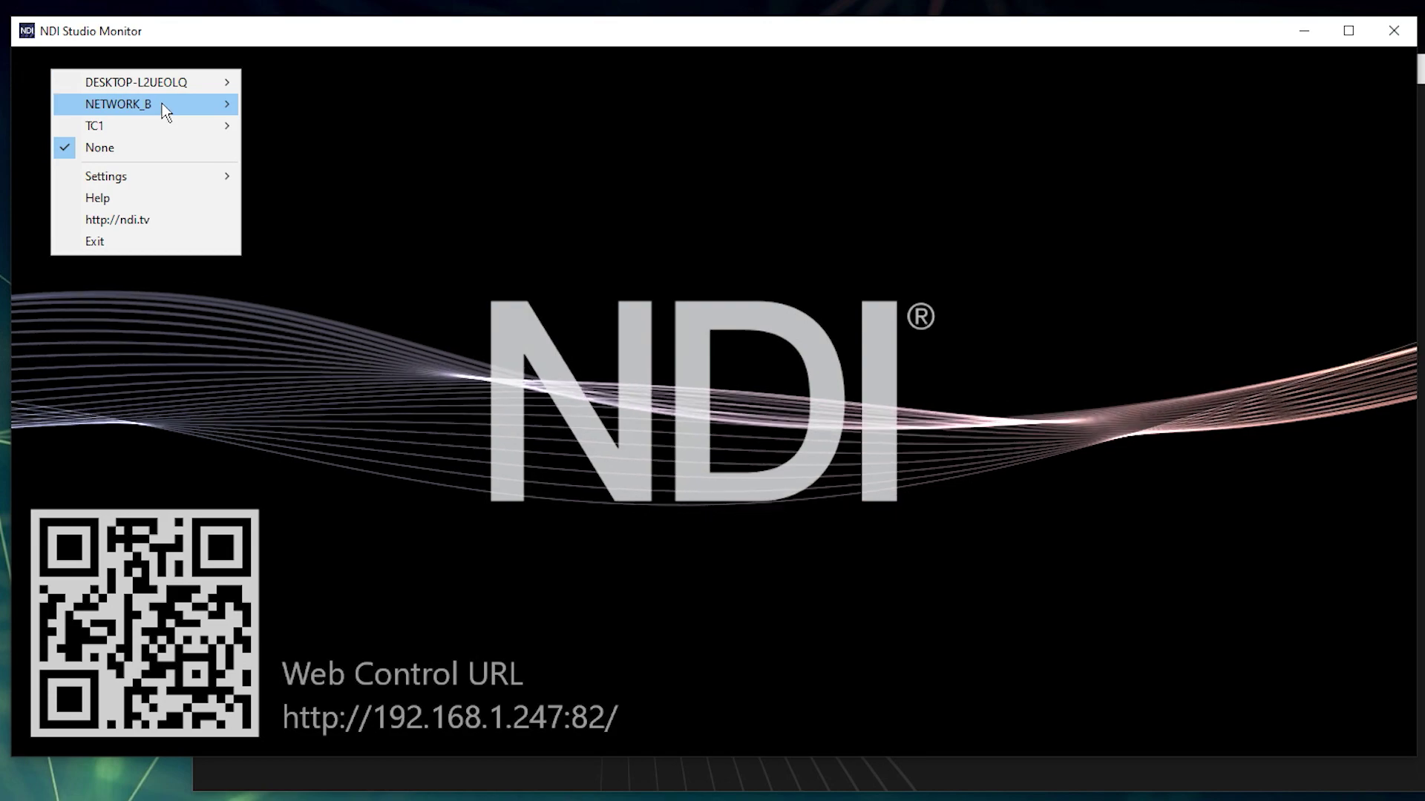
mouse_move(175, 119)
mouse_move(344, 133)
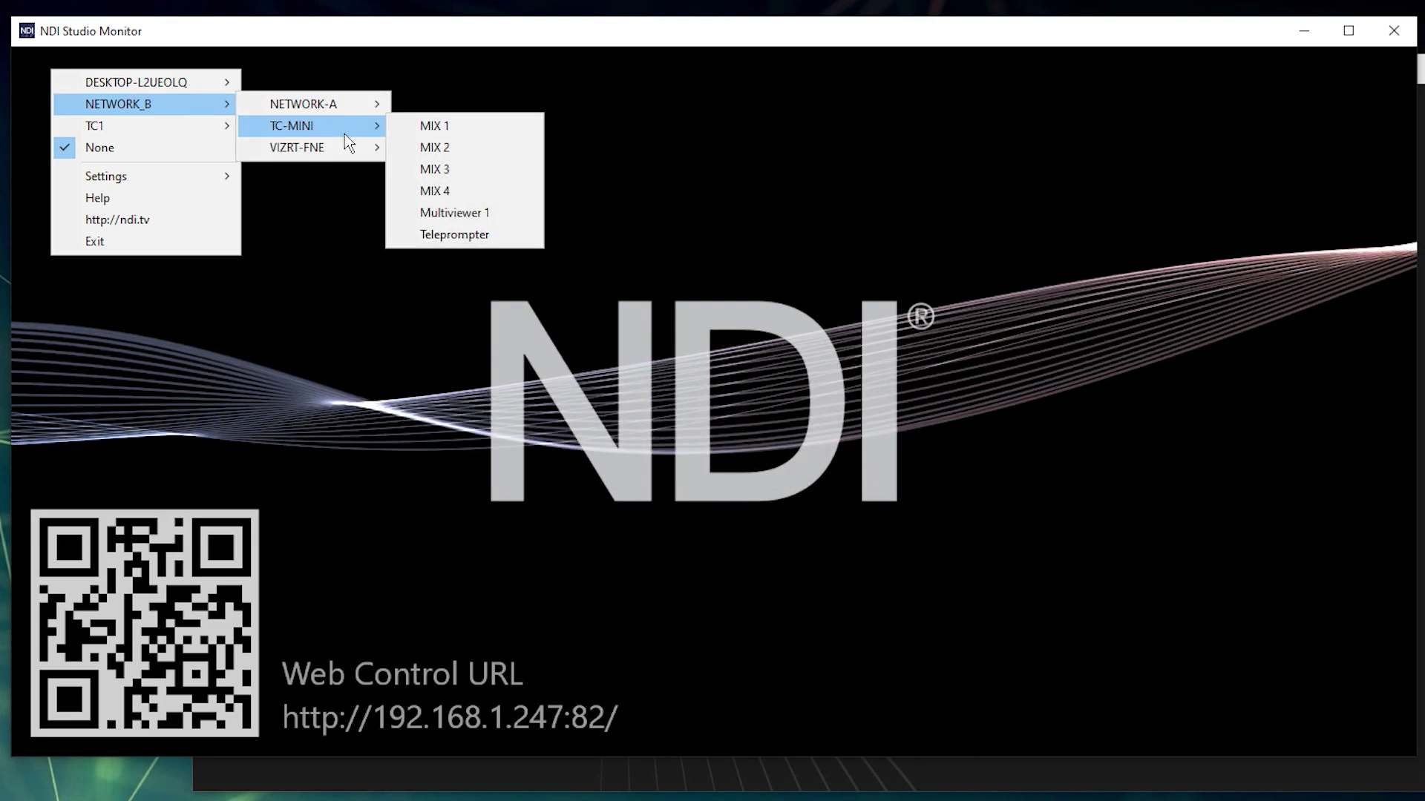
click(453, 213)
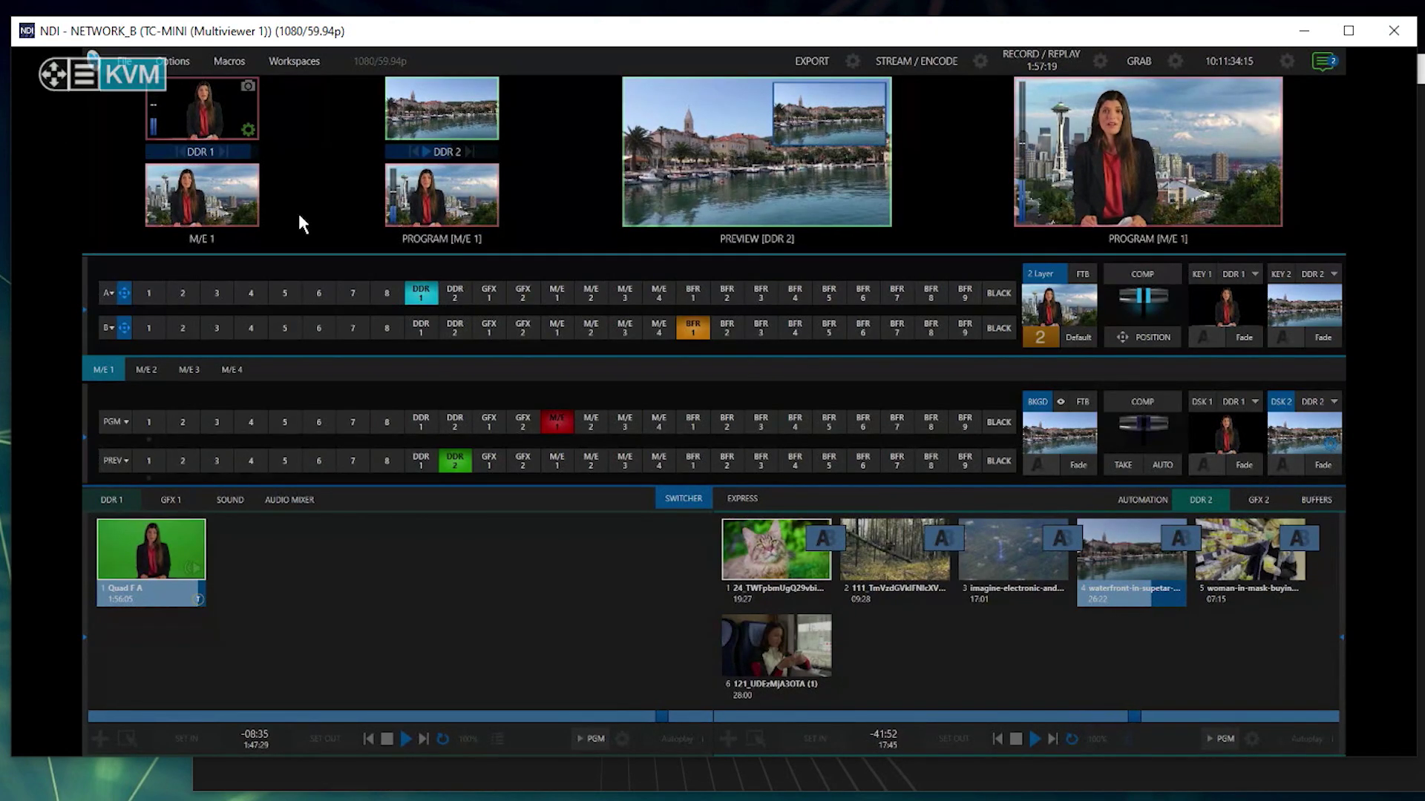
- Trigger the DSK 2 Fade in the remotely controlled switcher
click(1325, 464)
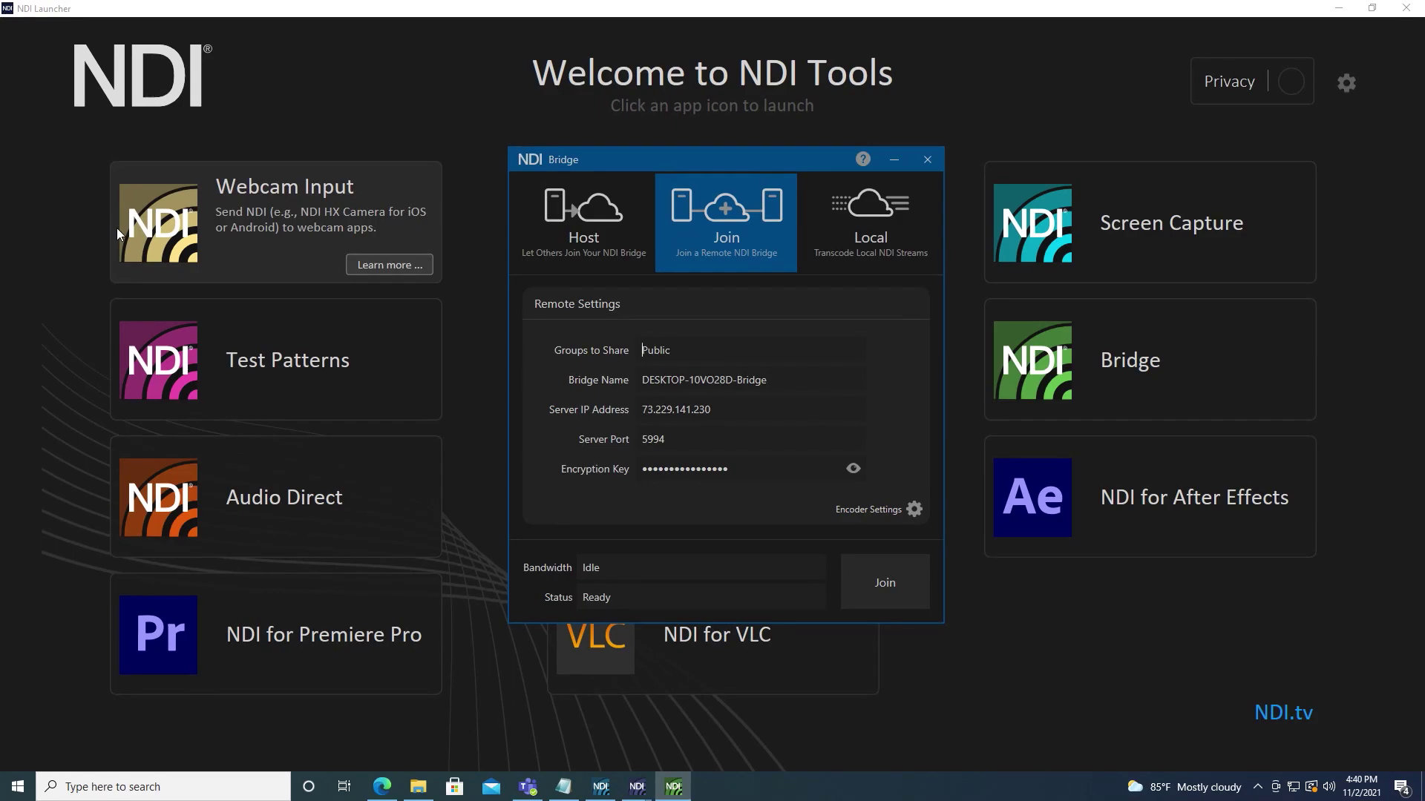
- Switch the bridge to Local mode with the name BridgeComputer, set the encoder quality to Low, and start it
click(855, 240)
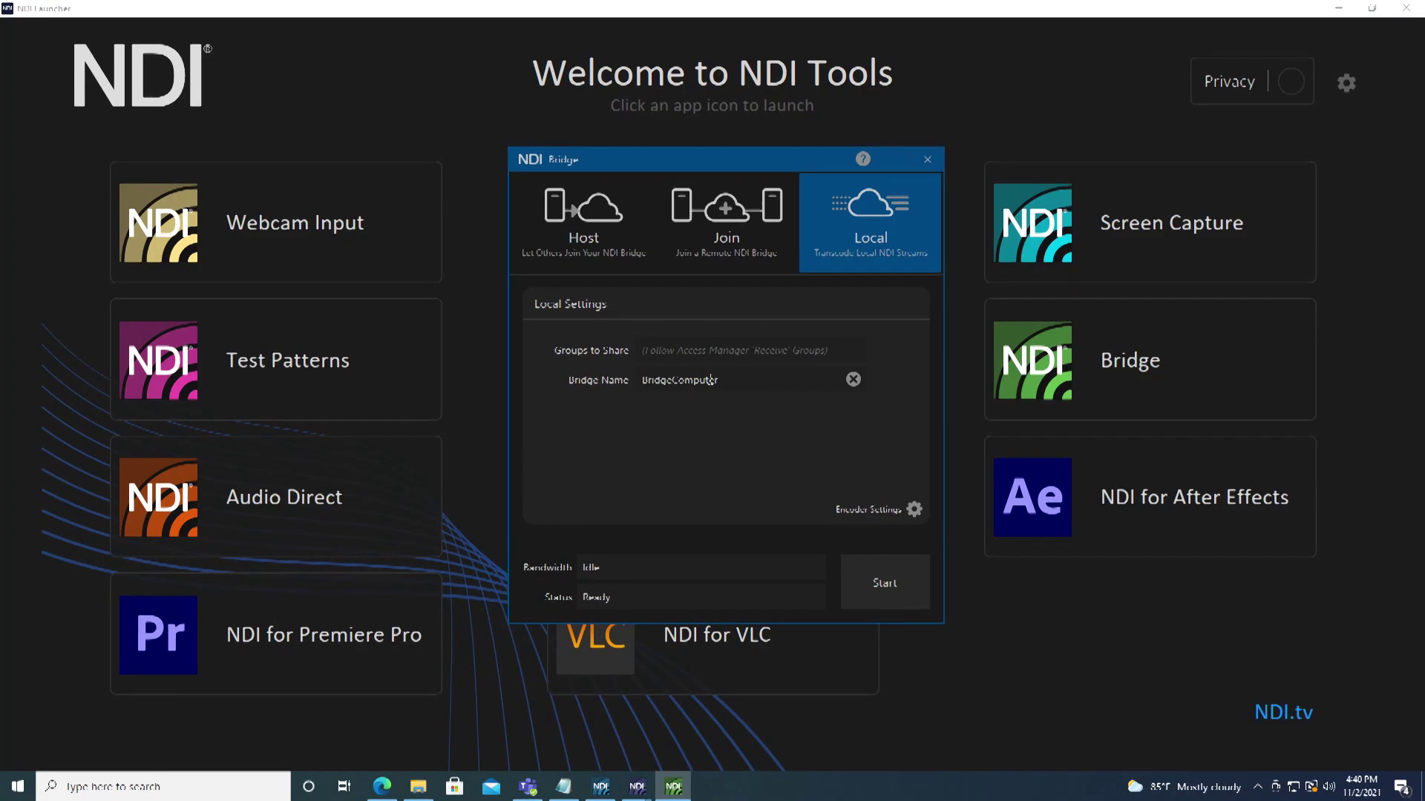
click(909, 510)
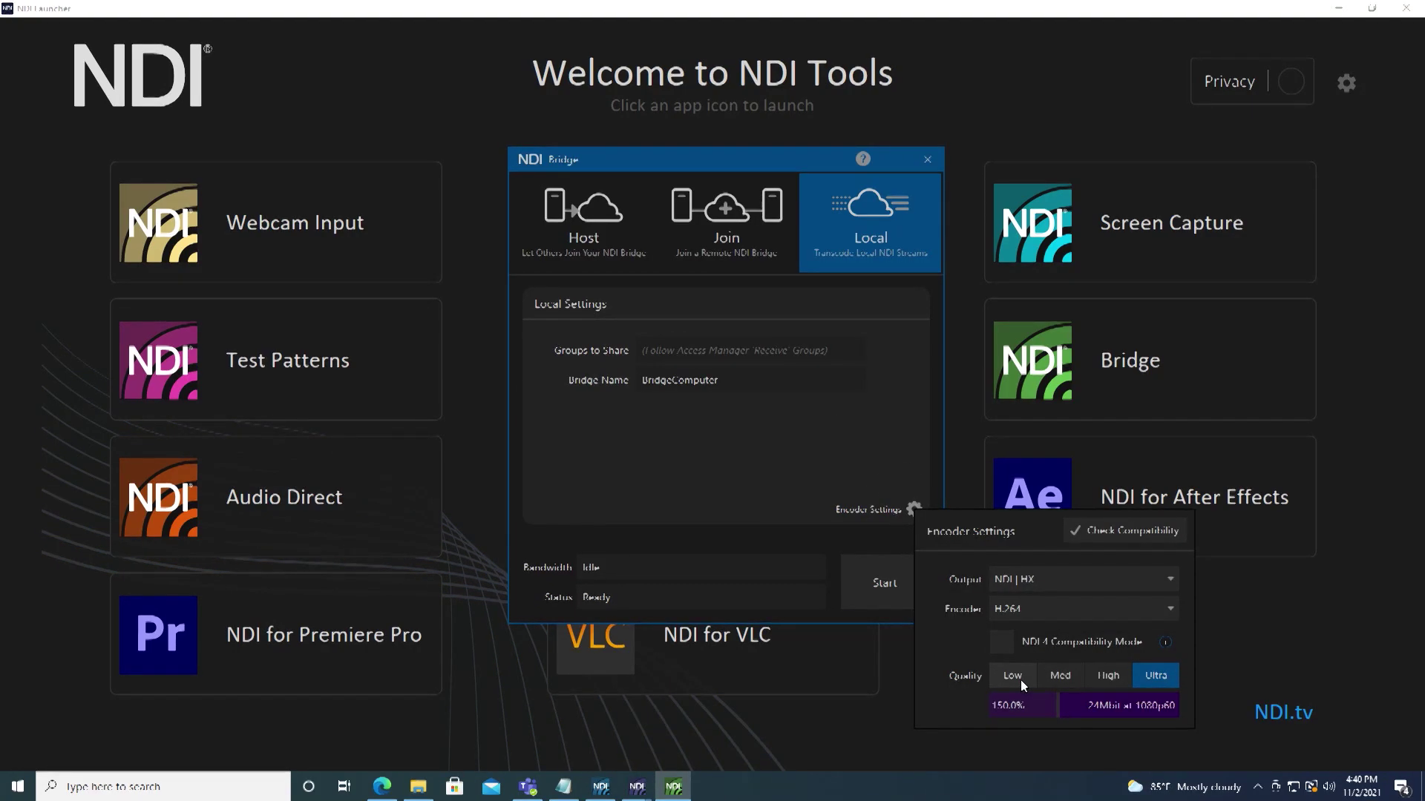
click(1022, 680)
click(880, 583)
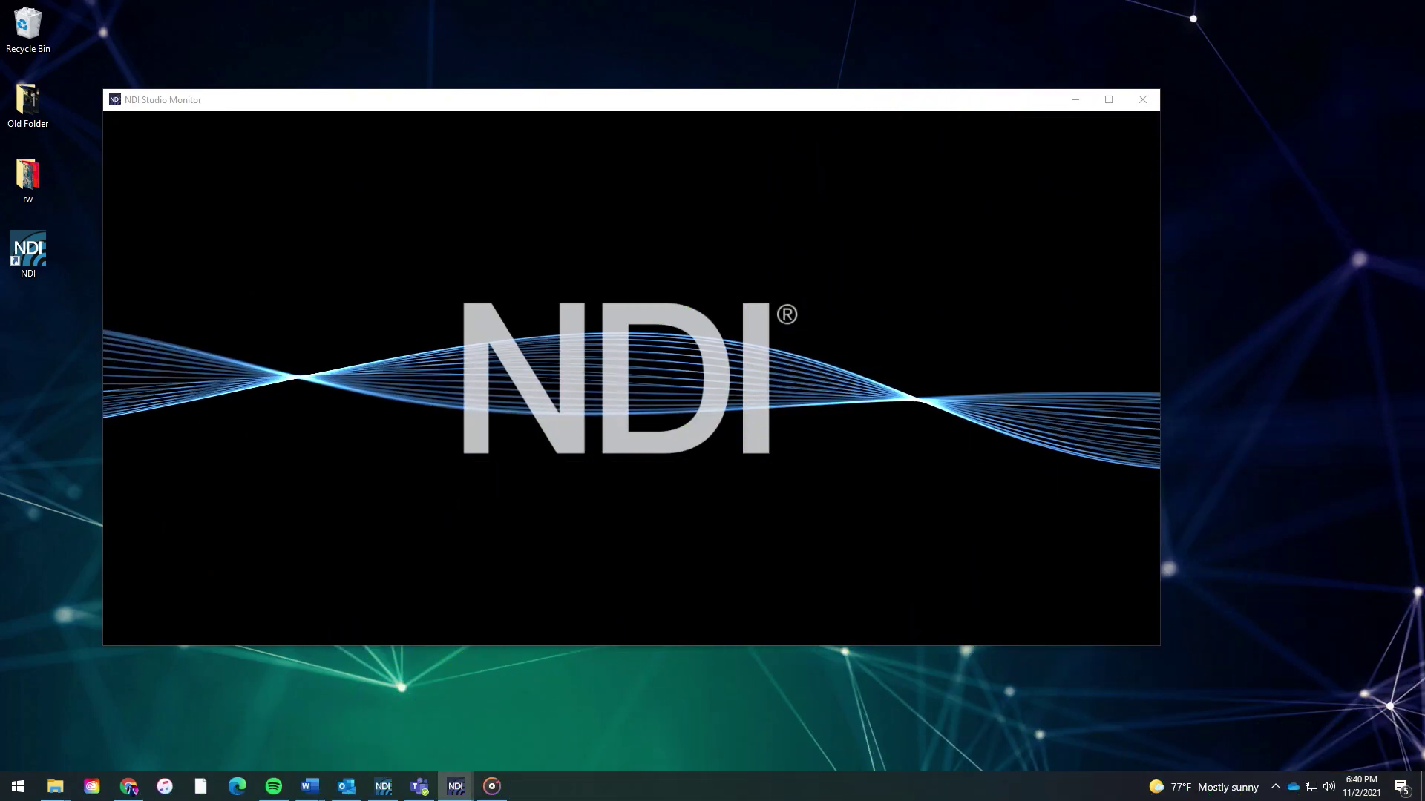
- In the other computer's Studio Monitor, display the IN 2 source of WARPDEMO-NC1IO from BRIDGECOMPUTER
mouse_move(424, 338)
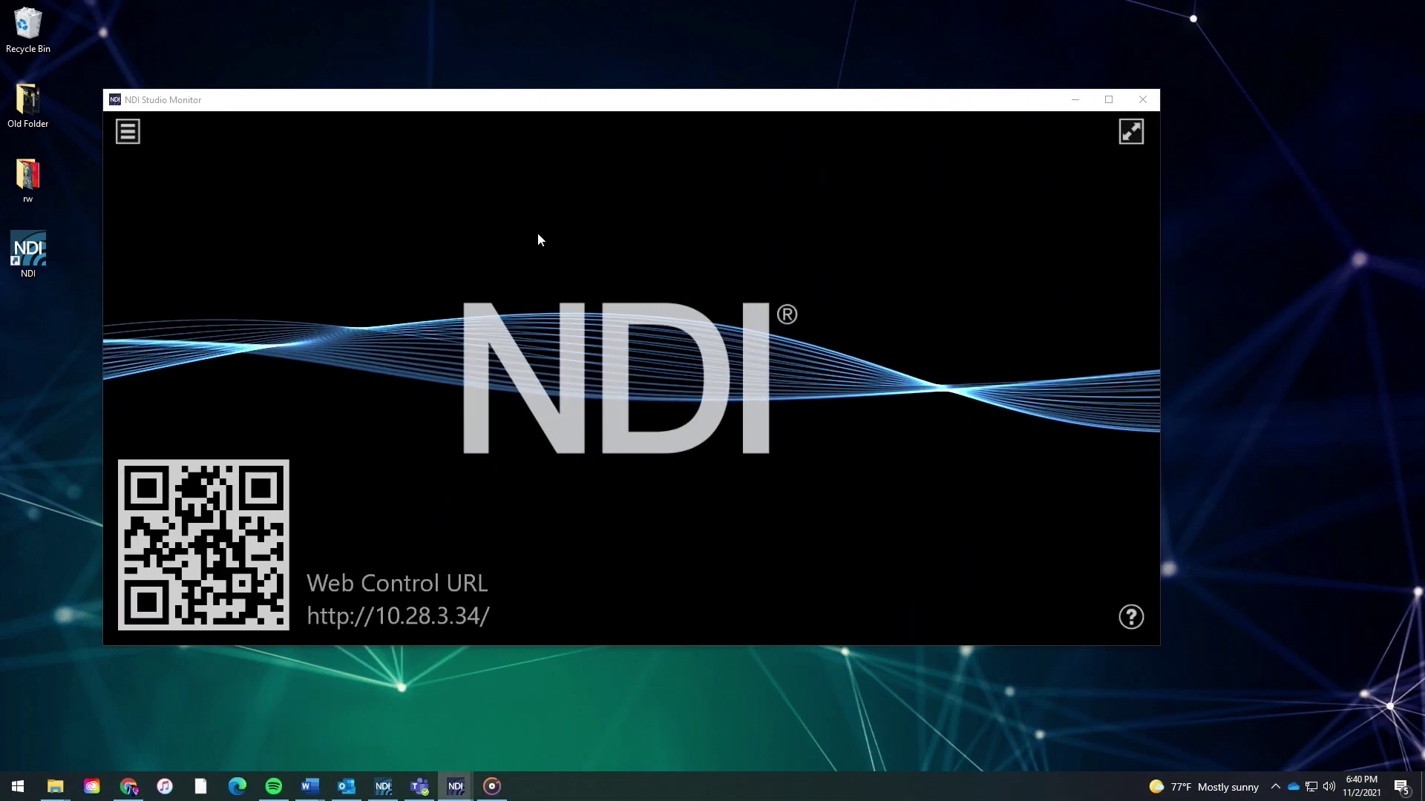
right_click(557, 250)
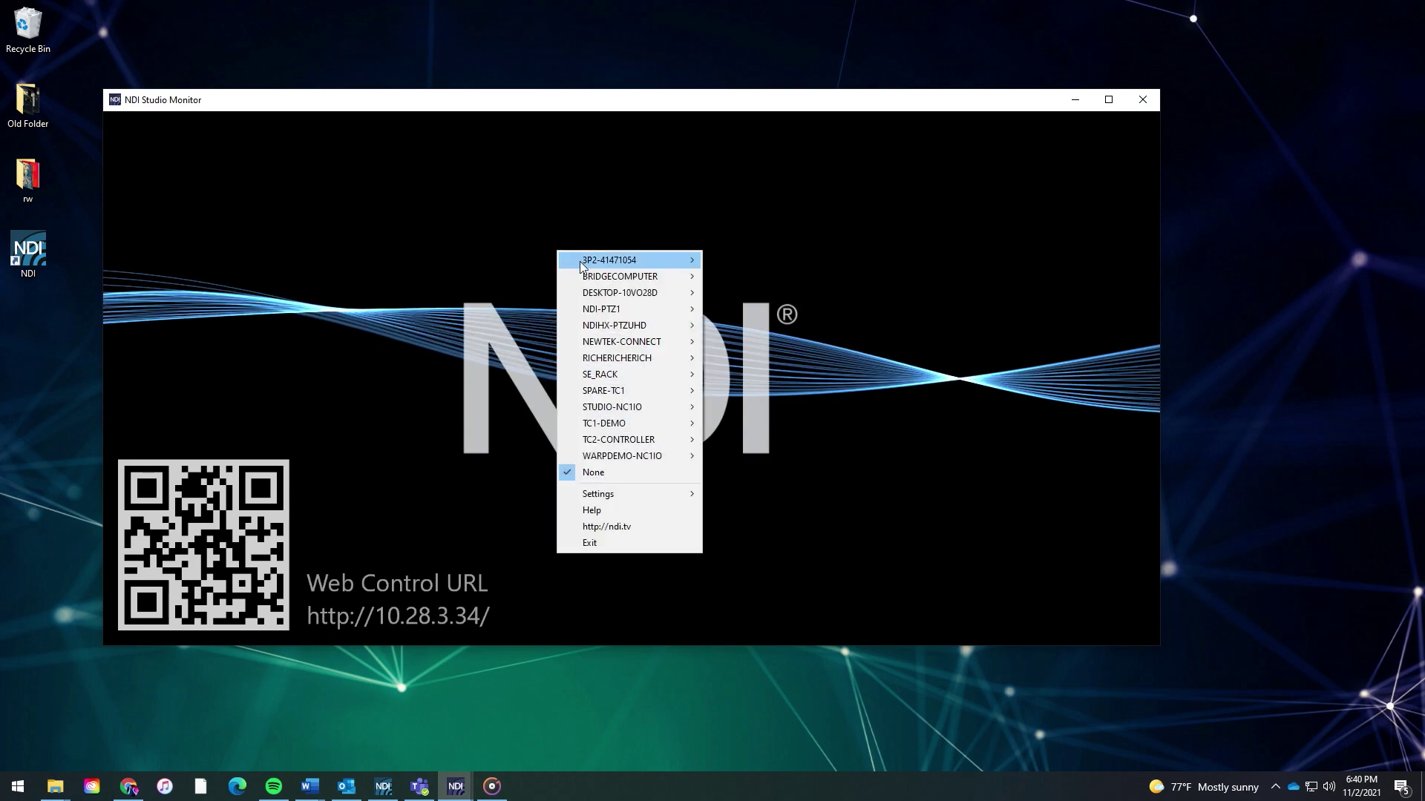
mouse_move(601, 285)
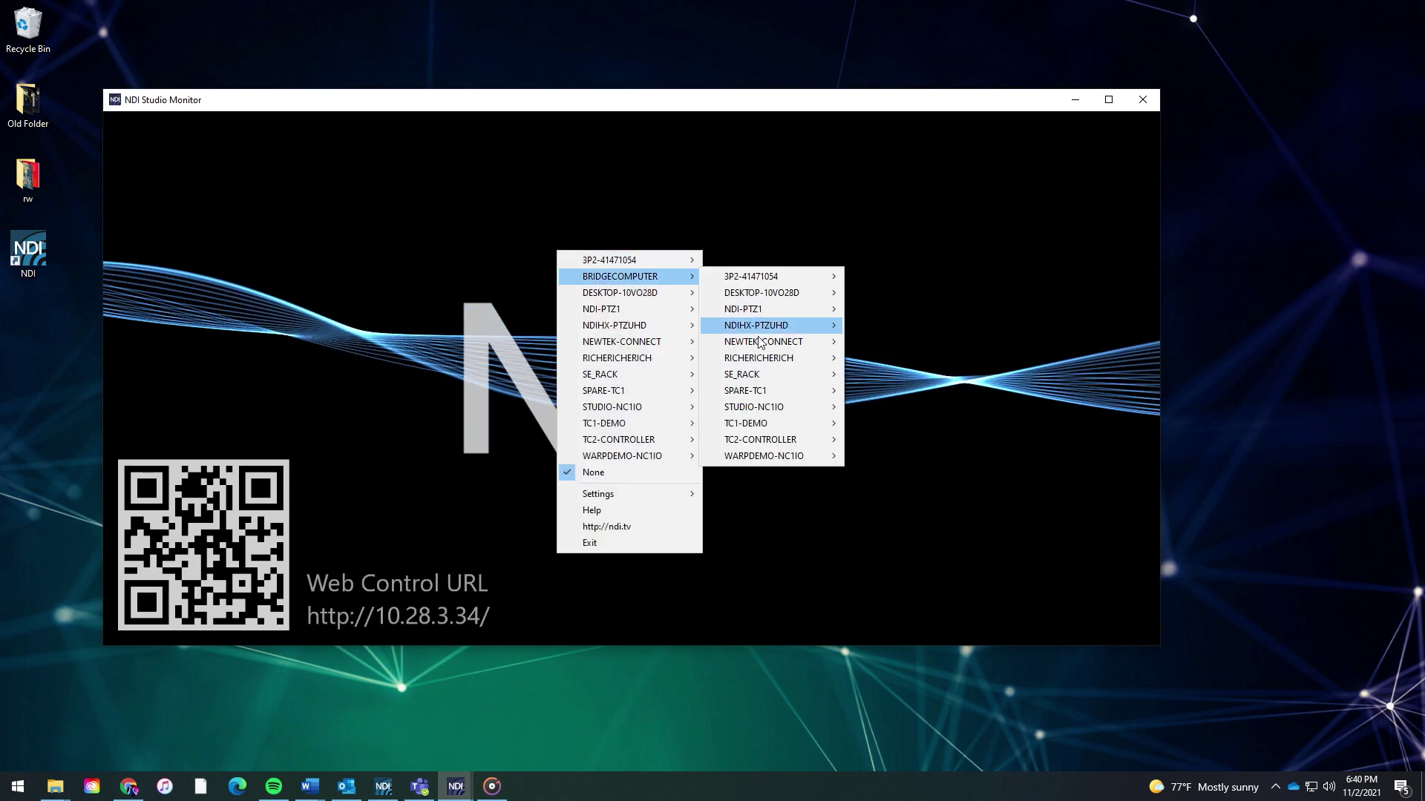
mouse_move(781, 456)
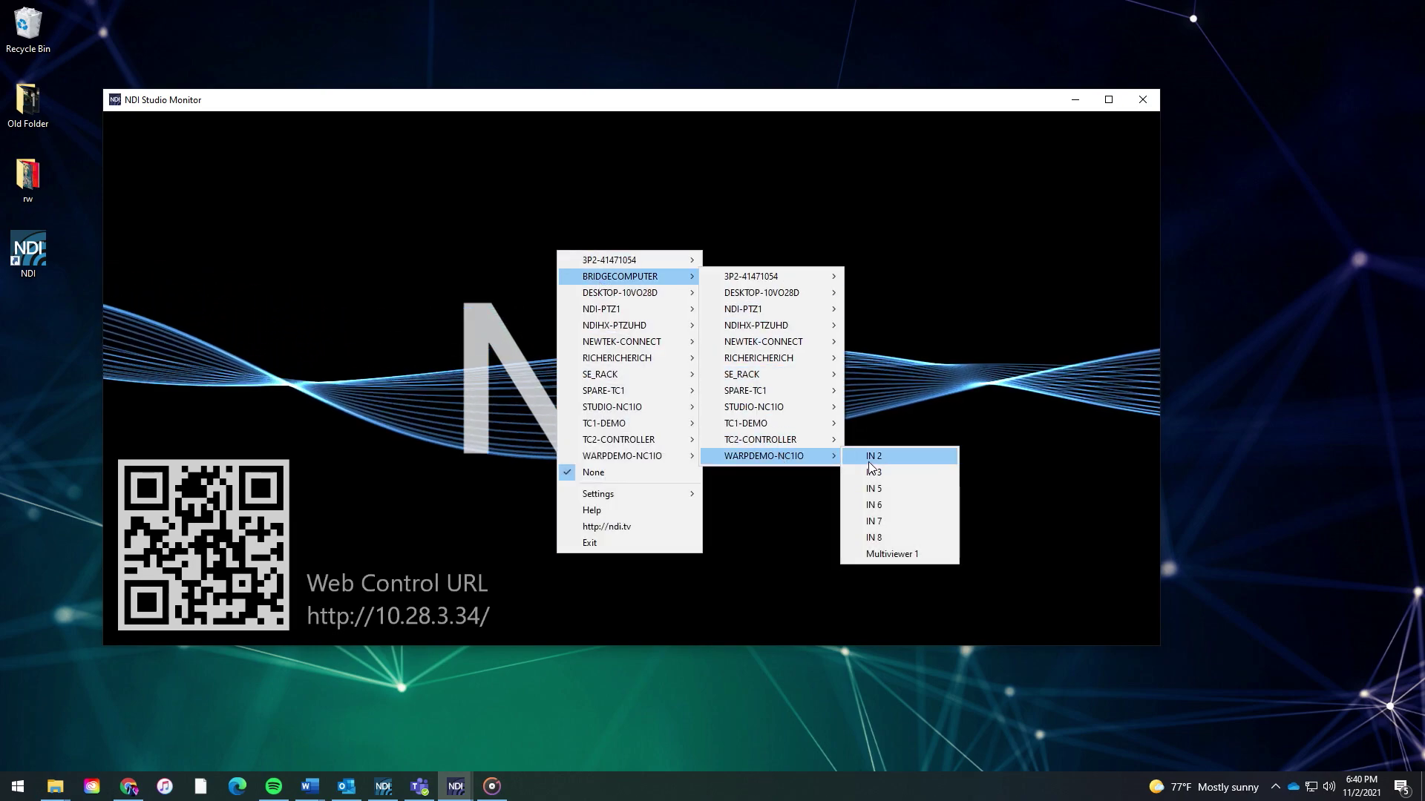
click(869, 459)
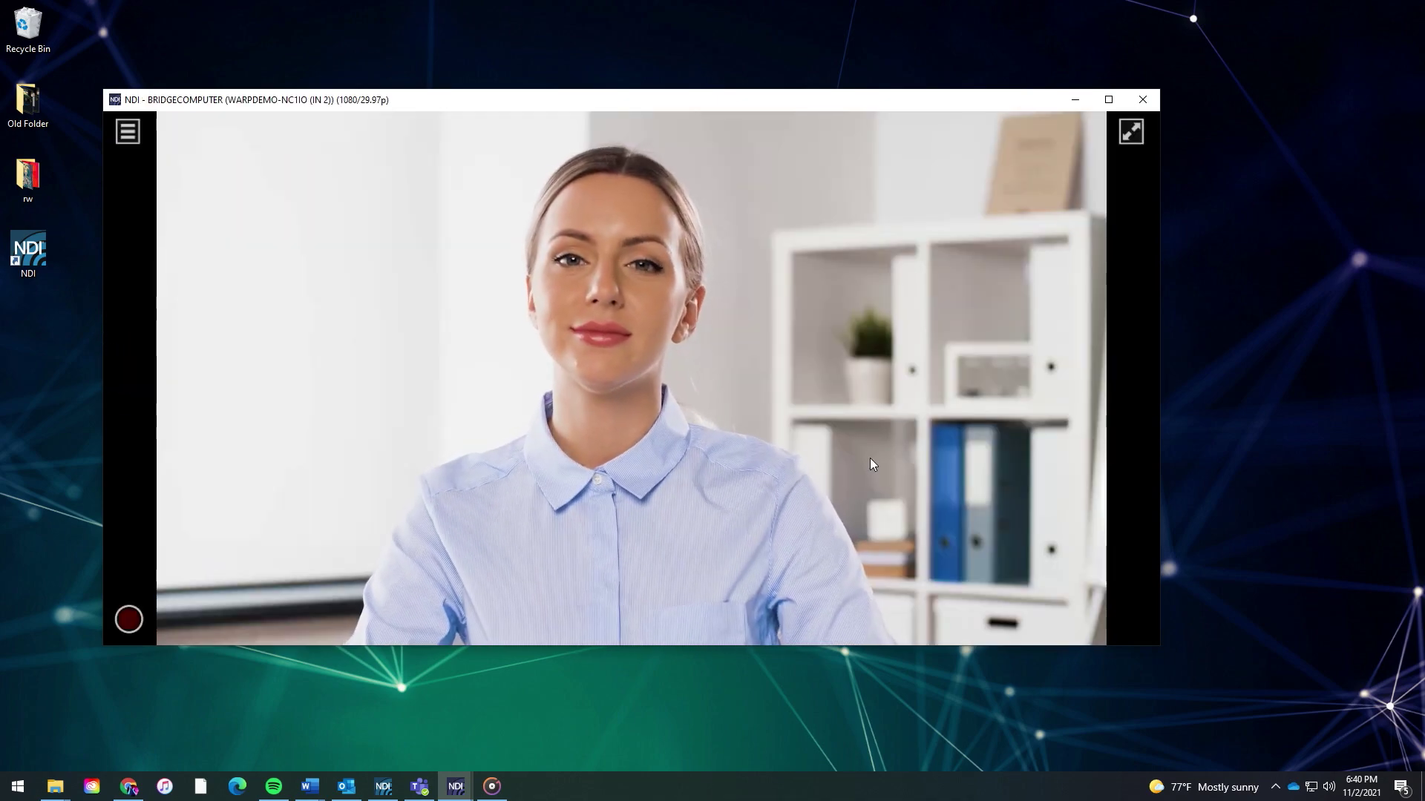